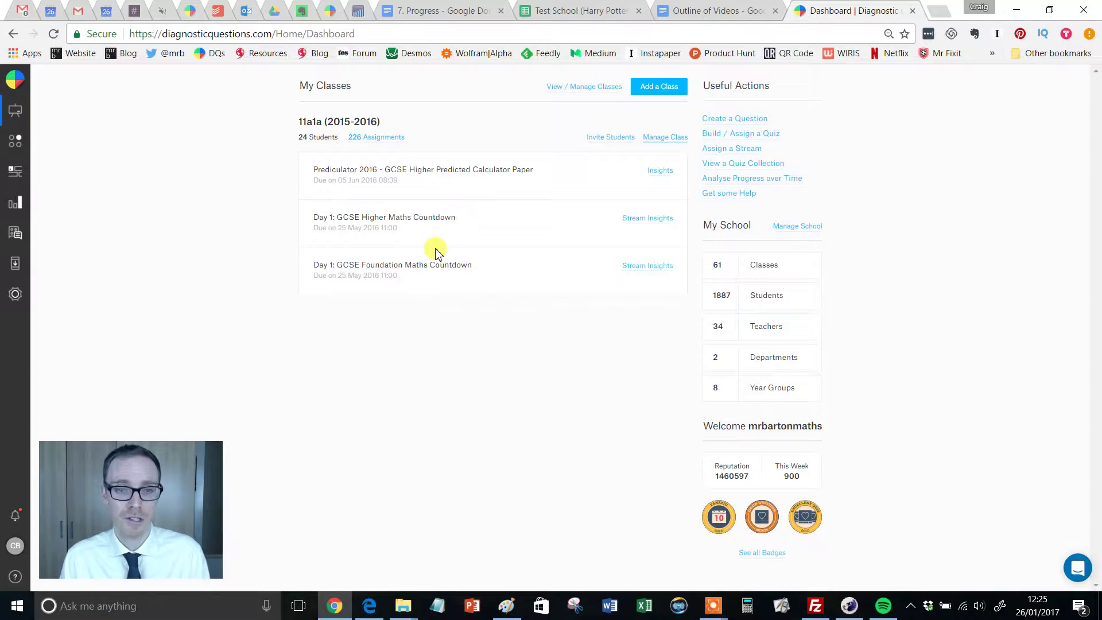
# Step: Open class 11a1a's assignment list and show only past quizzes
pyautogui.click(381, 139)
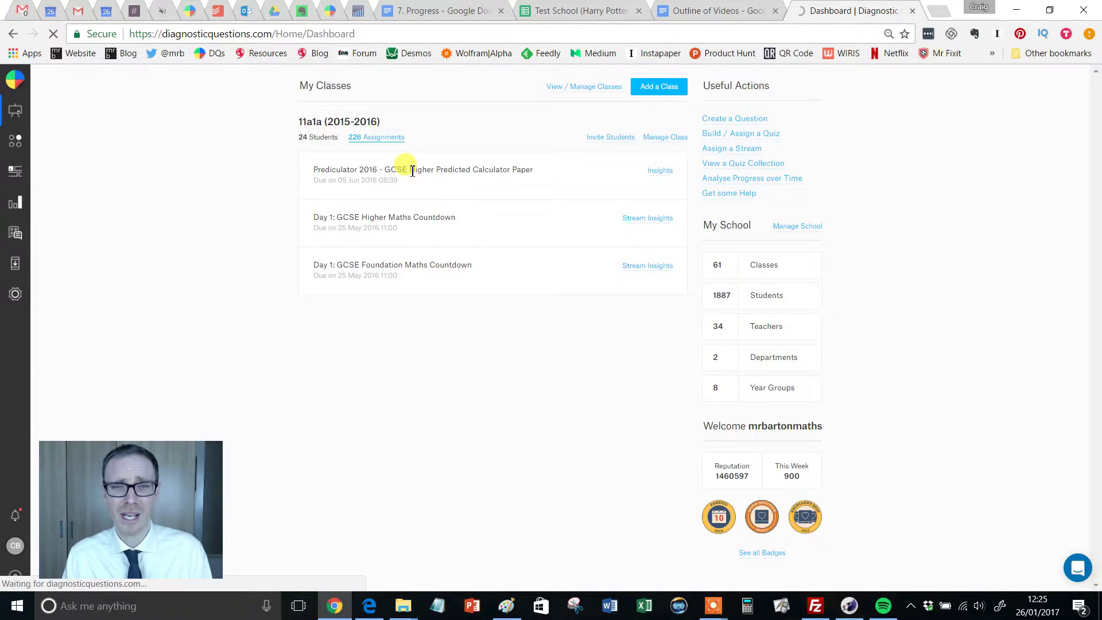
pyautogui.click(385, 141)
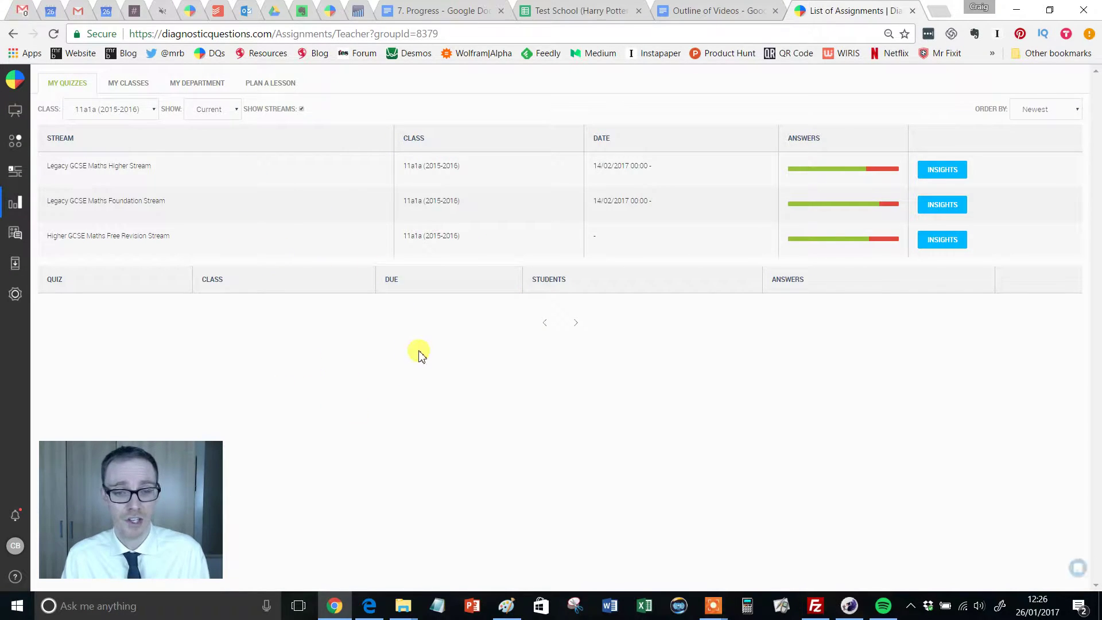
pyautogui.click(235, 115)
pyautogui.click(214, 136)
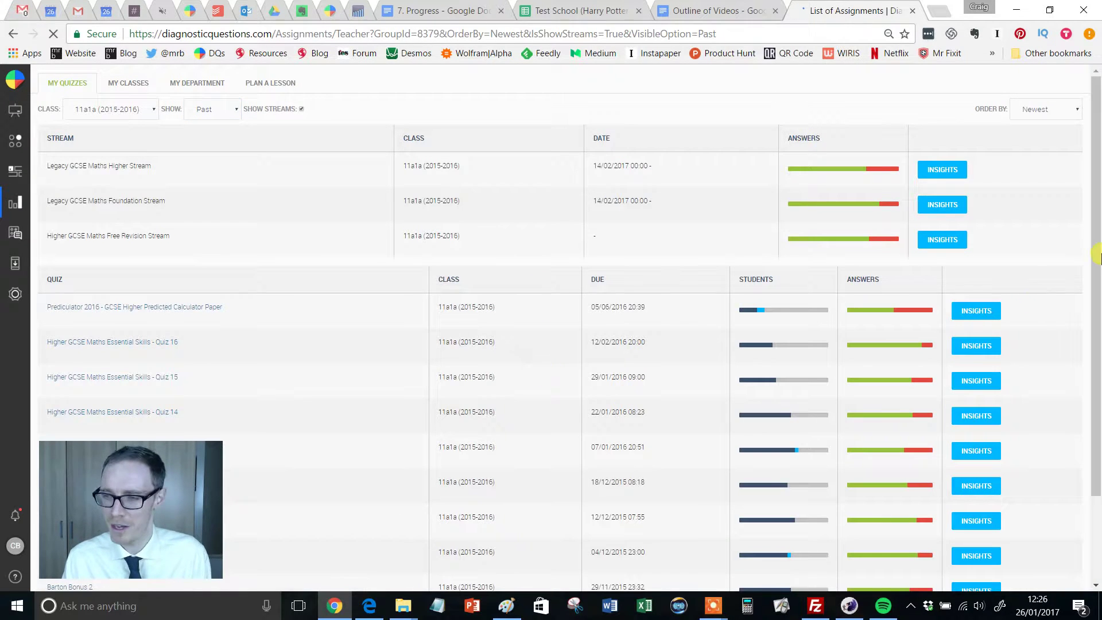
# Step: Go to page 2 of past quizzes and open Insights for the 30/09/2015 quiz
pyautogui.scroll(-1, 1085, 365)
pyautogui.scroll(-2, 1073, 379)
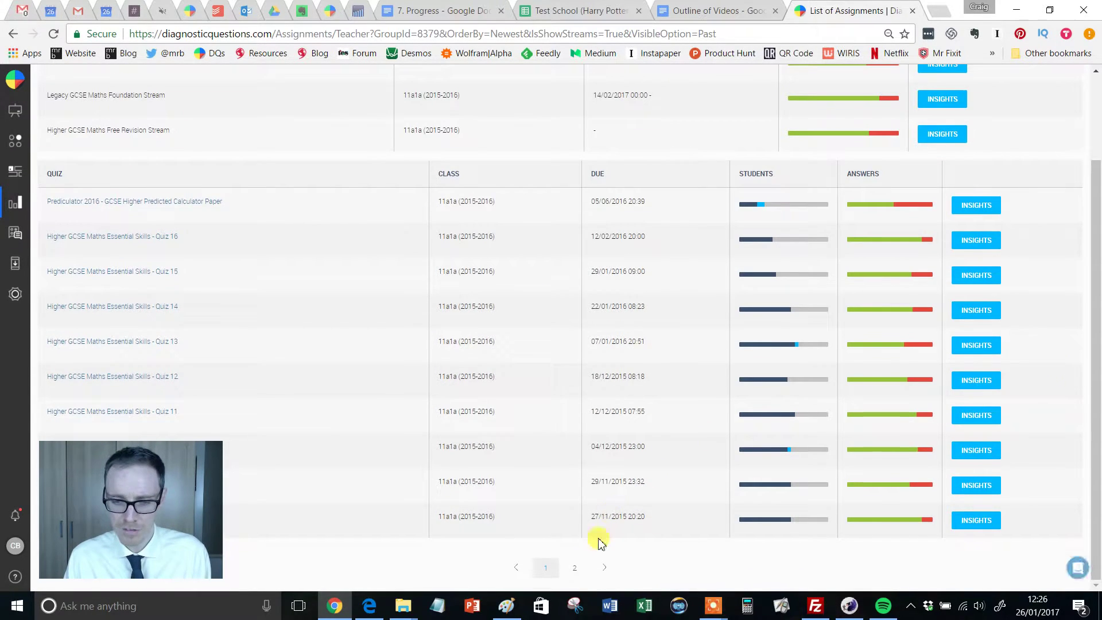
pyautogui.click(575, 568)
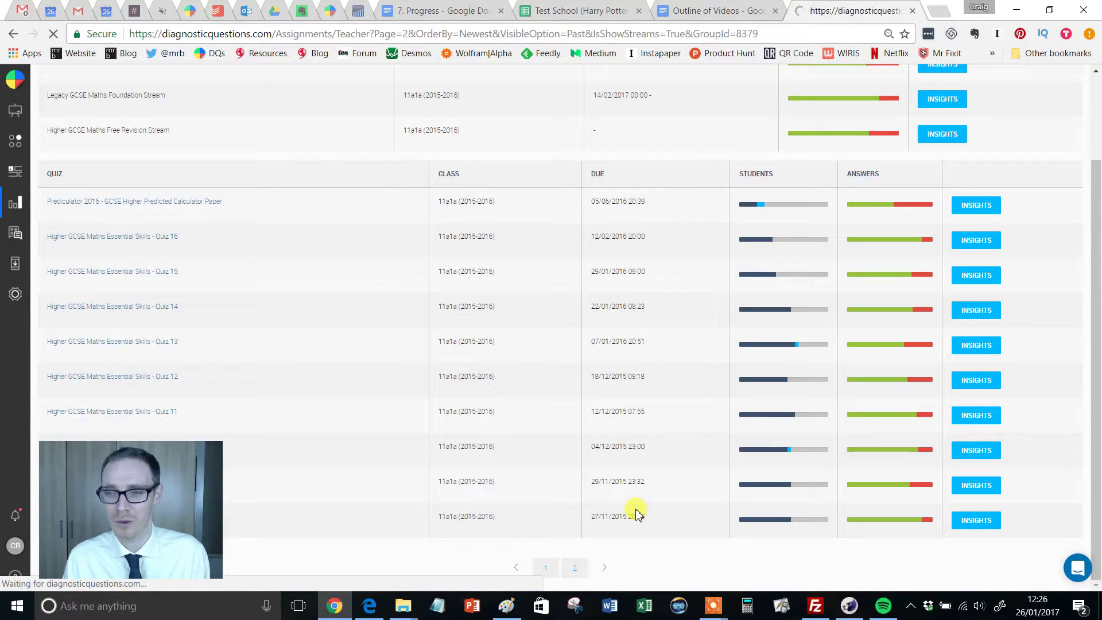
pyautogui.moveTo(1095, 236); pyautogui.dragTo(1090, 365)
pyautogui.moveTo(218, 514); pyautogui.dragTo(526, 246)
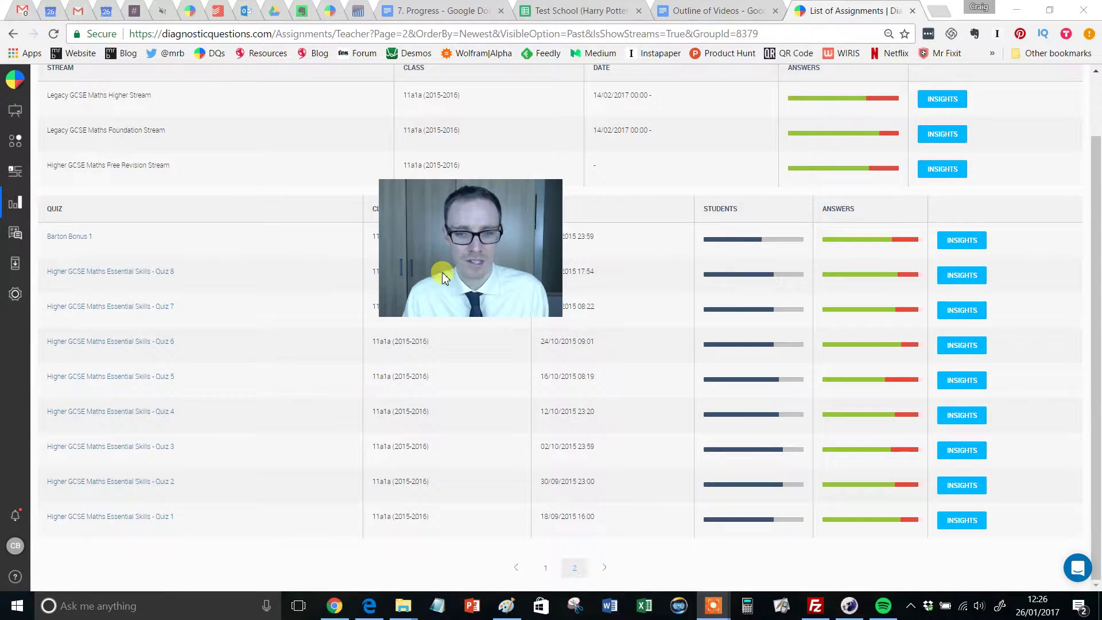
pyautogui.moveTo(443, 277); pyautogui.dragTo(104, 534)
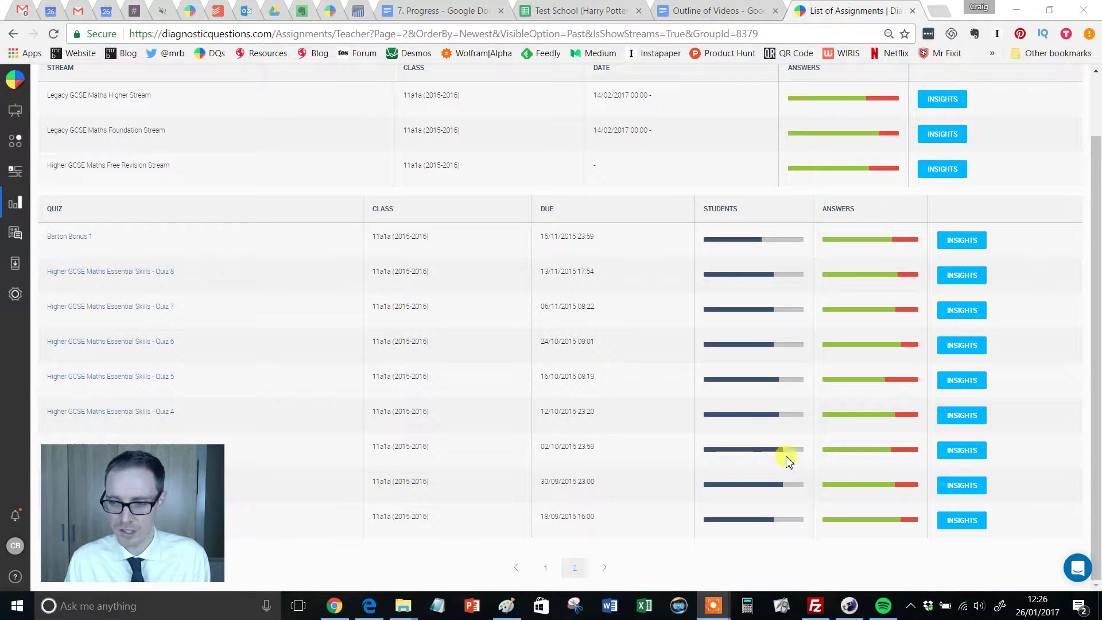
pyautogui.click(965, 486)
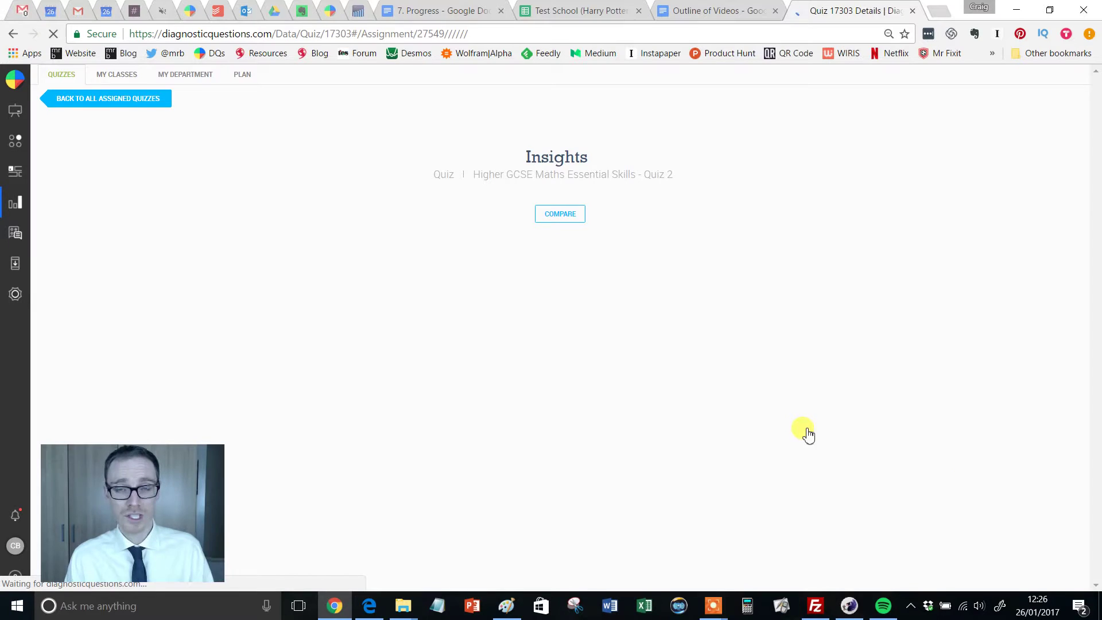
# Step: Sequence the Quiz 2 questions by 'Incorrect' so Q4, Q9 and Q5 come first
pyautogui.scroll(-1, 1096, 166)
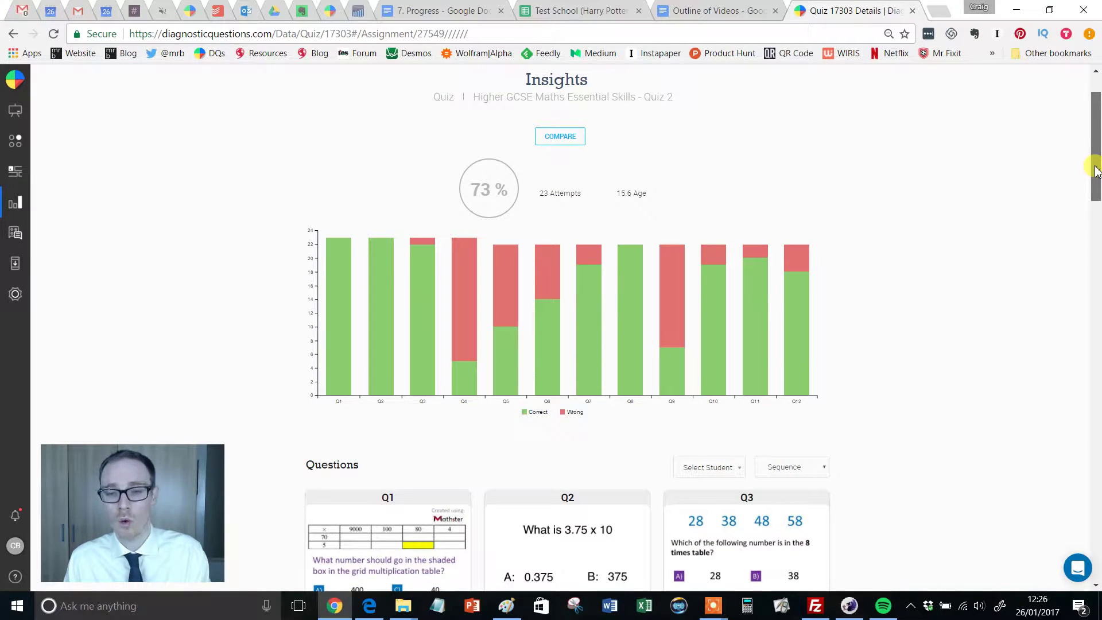
pyautogui.moveTo(1096, 170); pyautogui.dragTo(1094, 187)
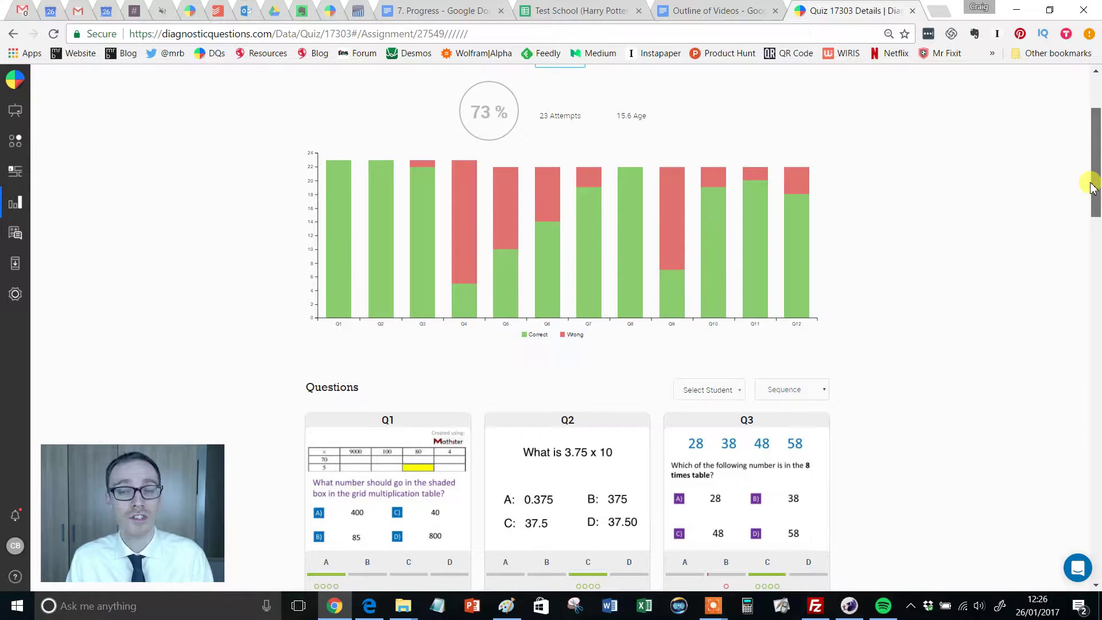
pyautogui.moveTo(1093, 187); pyautogui.dragTo(1092, 189)
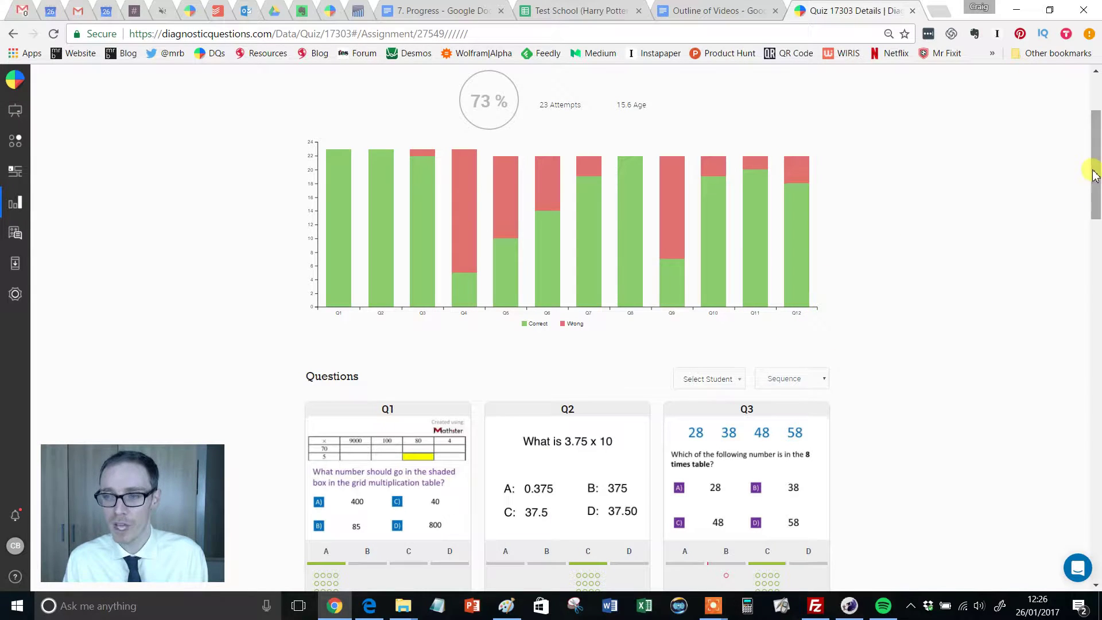
pyautogui.moveTo(1094, 167); pyautogui.dragTo(1094, 187)
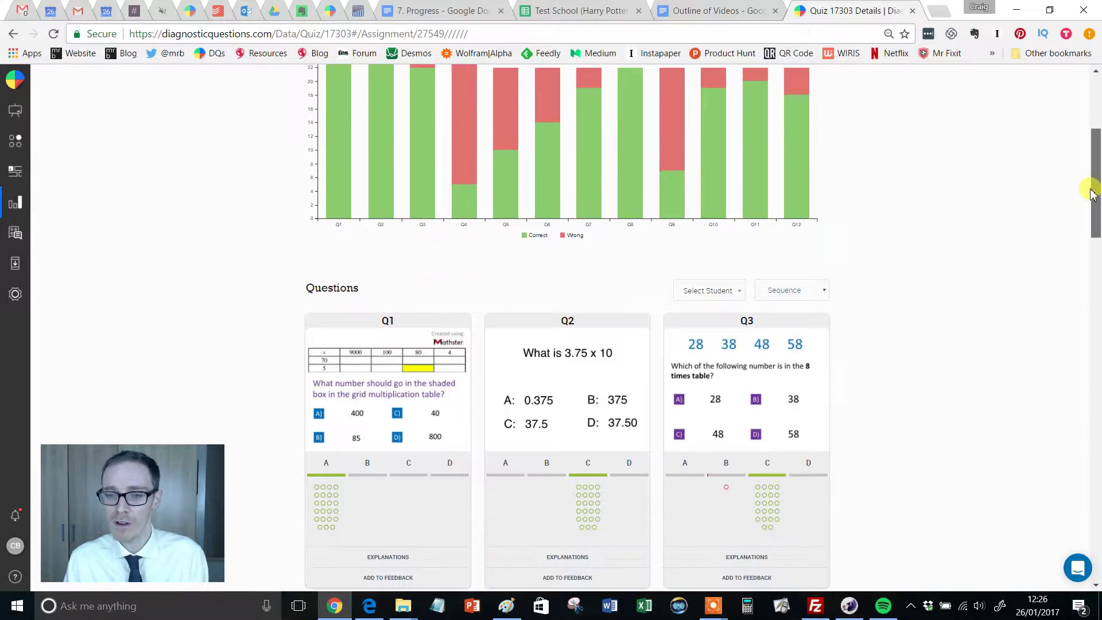
pyautogui.click(824, 291)
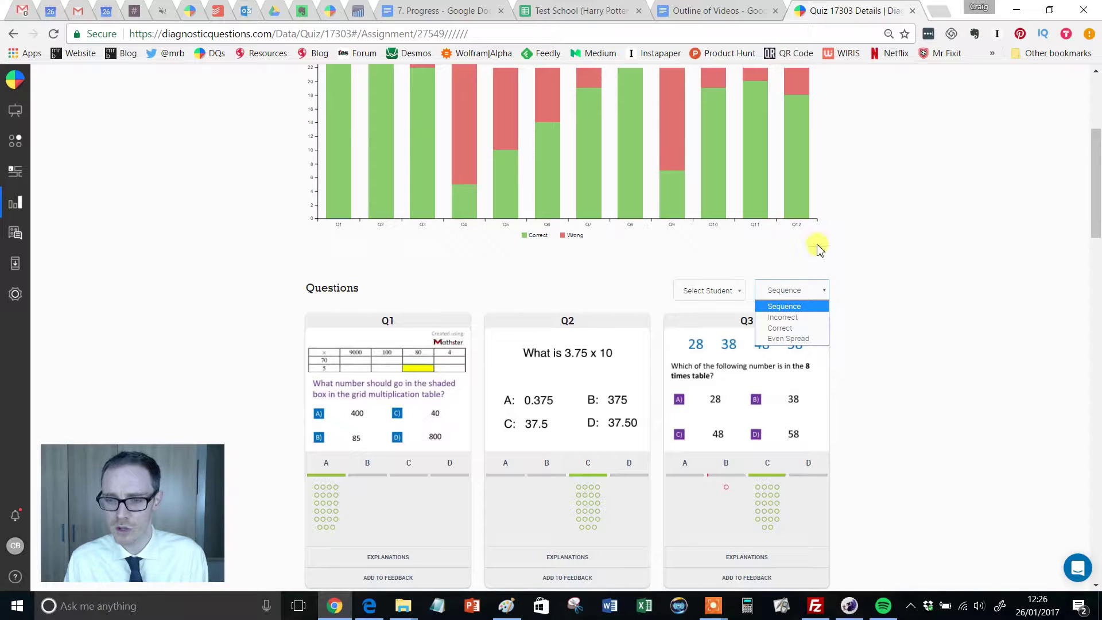
pyautogui.click(781, 318)
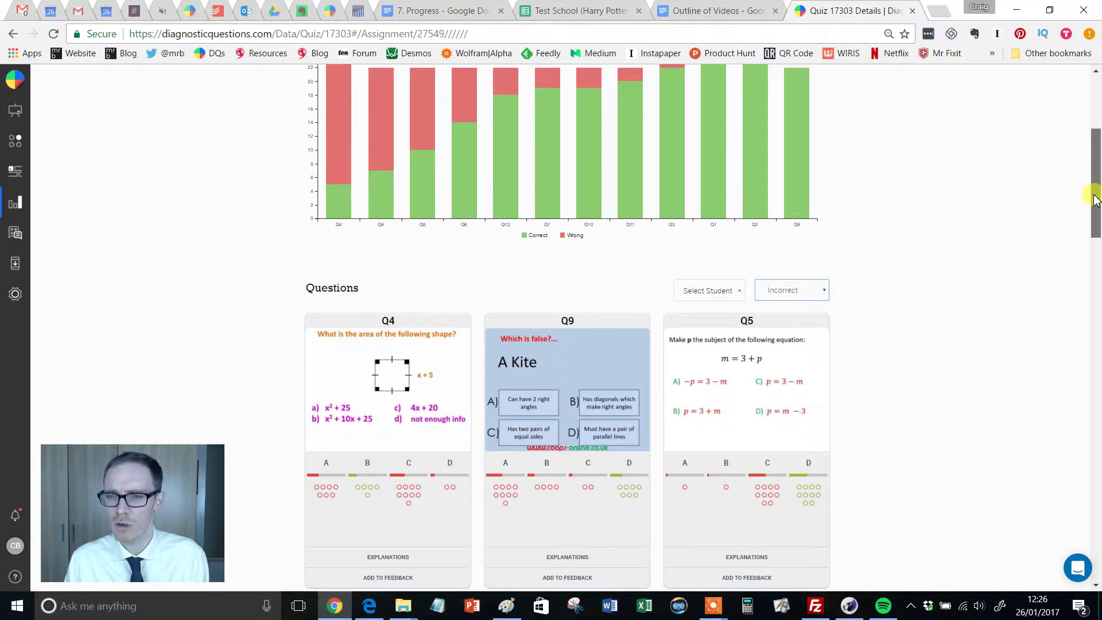
pyautogui.scroll(2, 1096, 195)
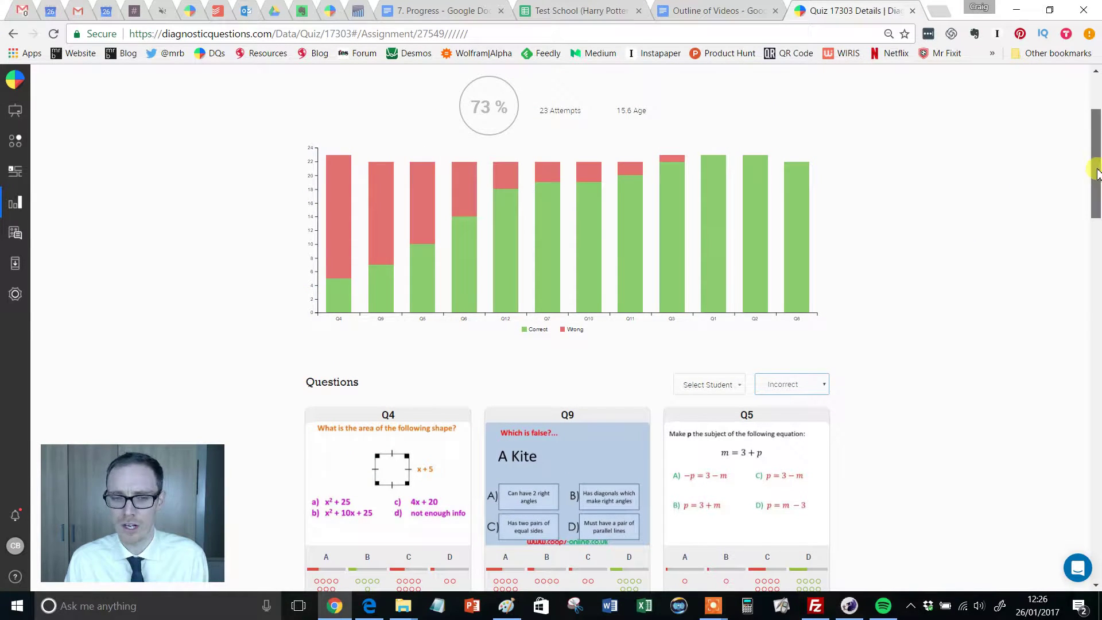
pyautogui.scroll(-3, 1096, 206)
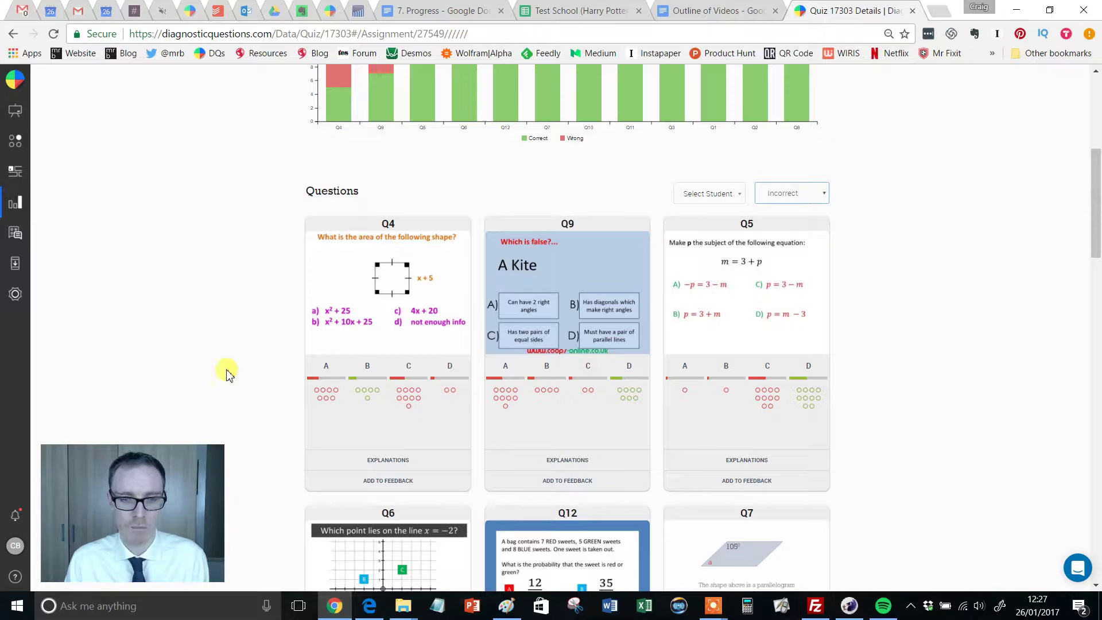
# Step: Add square-area question Q4 to feedback and go to the Feedback station
pyautogui.click(385, 488)
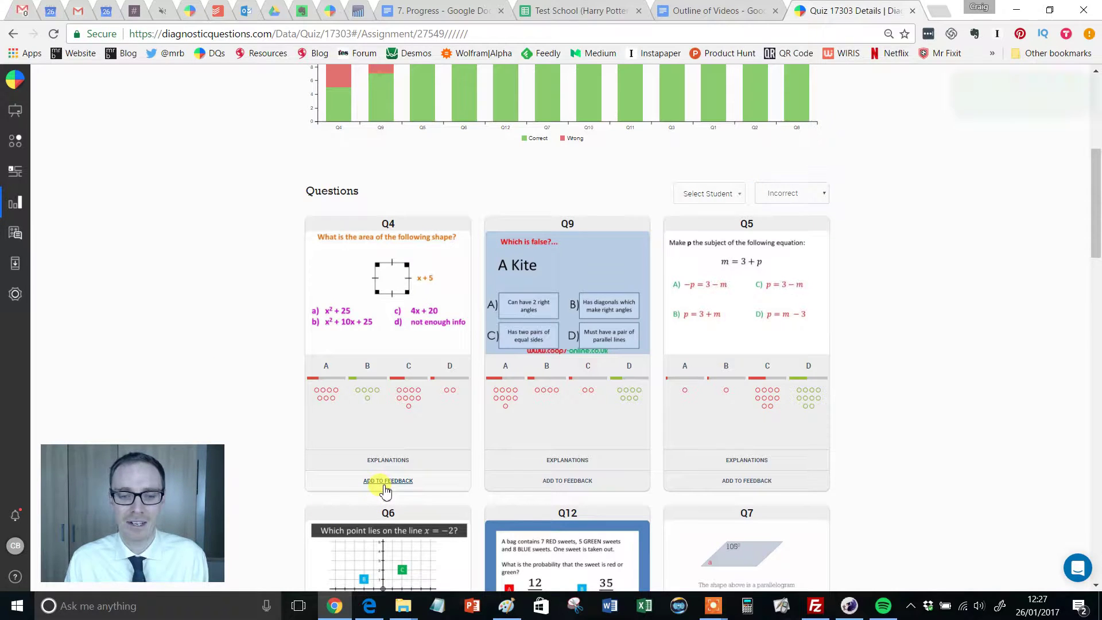
pyautogui.click(15, 236)
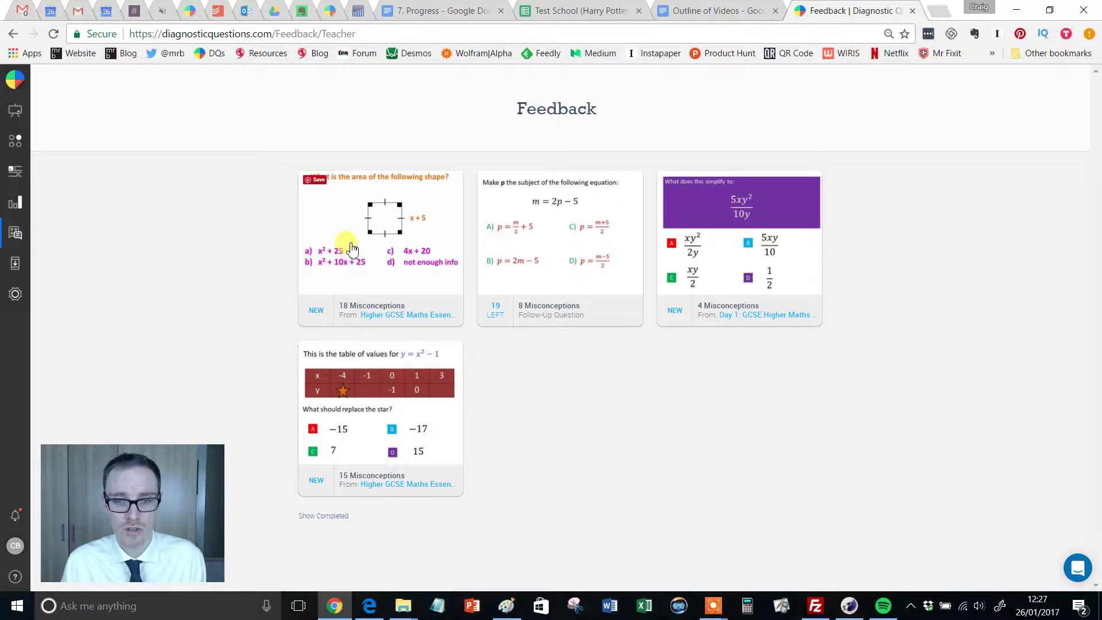
# Step: Open the square-area question's feedback details and tick every student who answered A
pyautogui.click(376, 240)
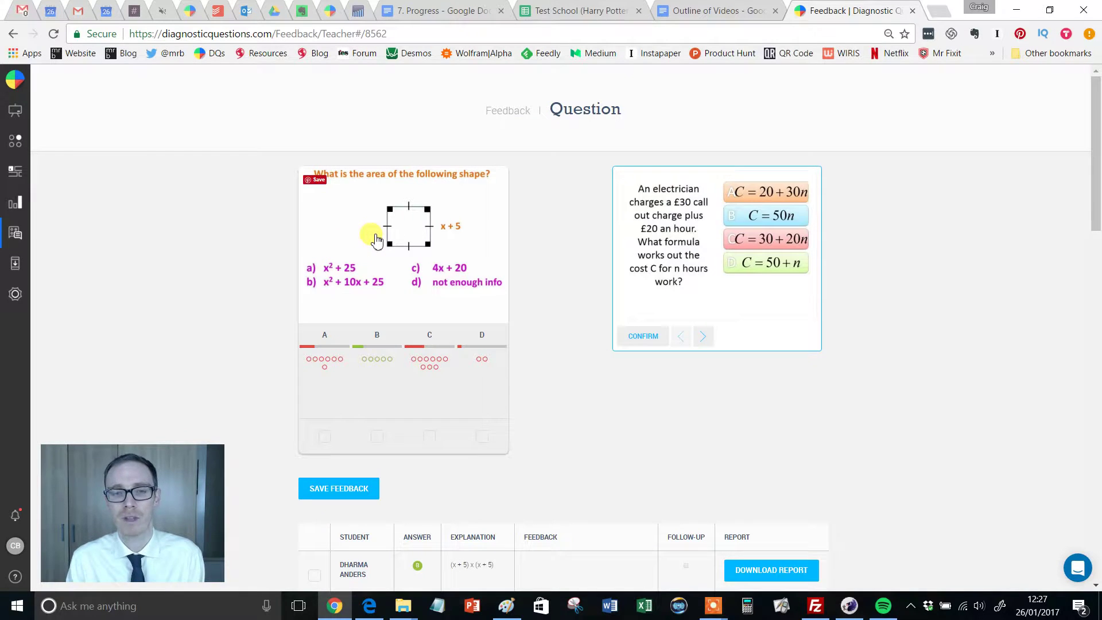
pyautogui.moveTo(1097, 142)
pyautogui.mouseDown()
pyautogui.moveTo(1088, 172)
pyautogui.moveTo(1085, 147)
pyautogui.moveTo(1085, 435)
pyautogui.moveTo(1095, 115)
pyautogui.moveTo(1097, 139)
pyautogui.mouseUp()
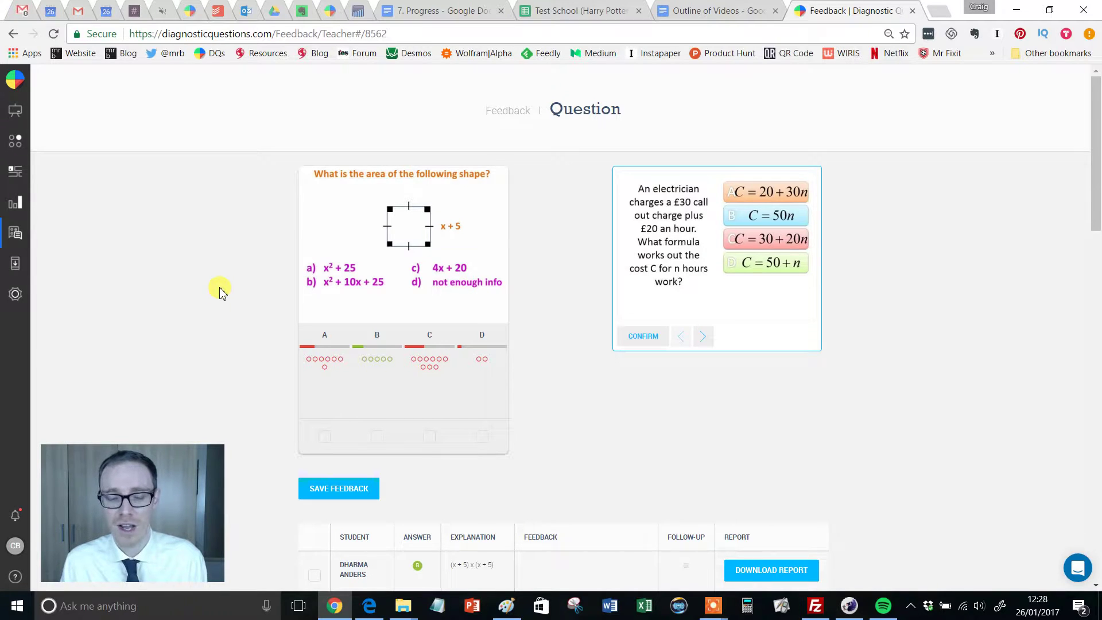
pyautogui.click(325, 438)
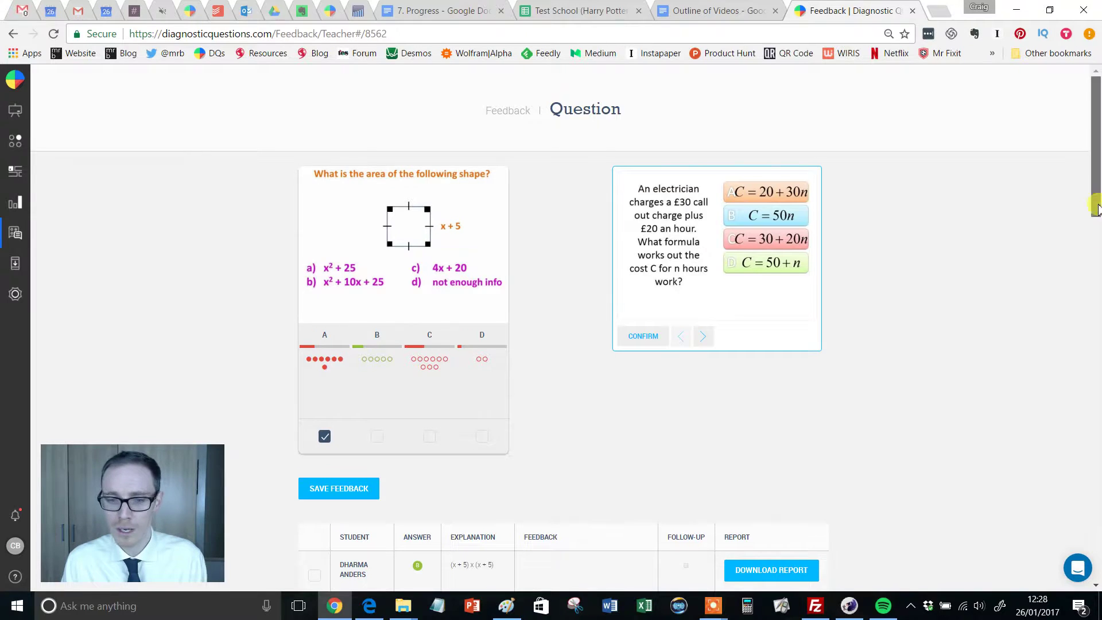
pyautogui.moveTo(1093, 229); pyautogui.dragTo(1037, 308)
# Step: Save 'Be careful, I think you have not written this out as two brackets' for answer-A students
pyautogui.click(532, 333)
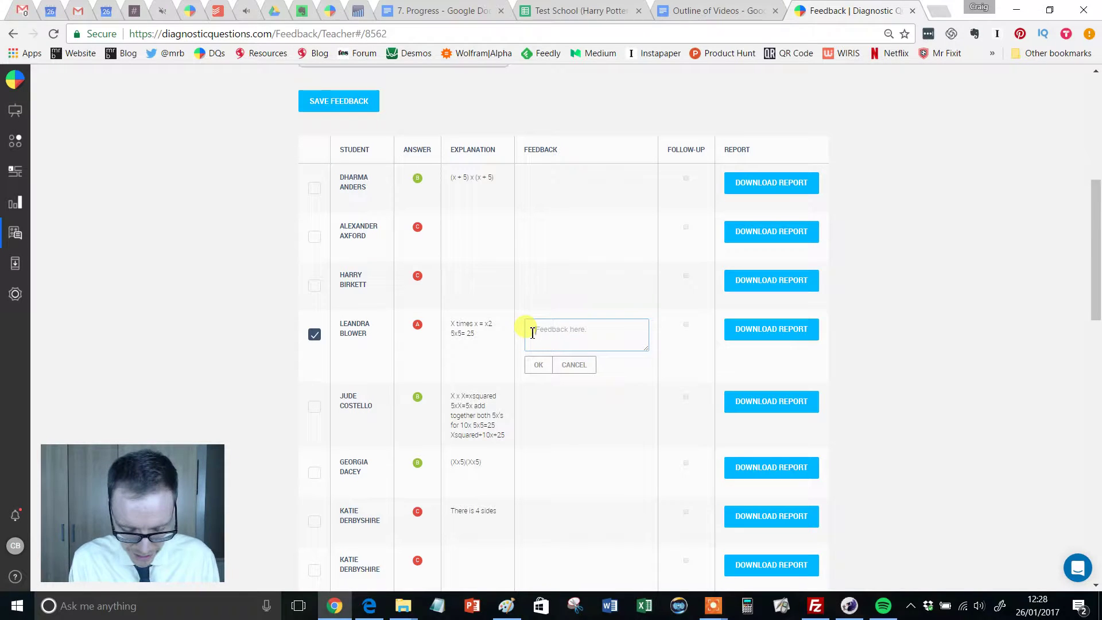
pyautogui.write('e')
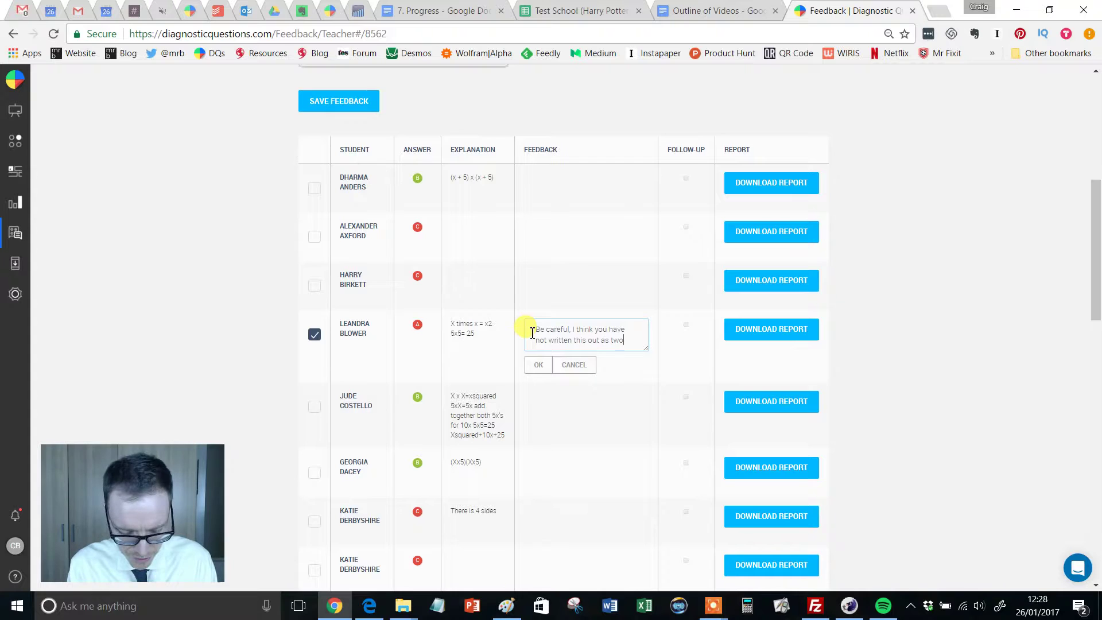
pyautogui.write('ackets')
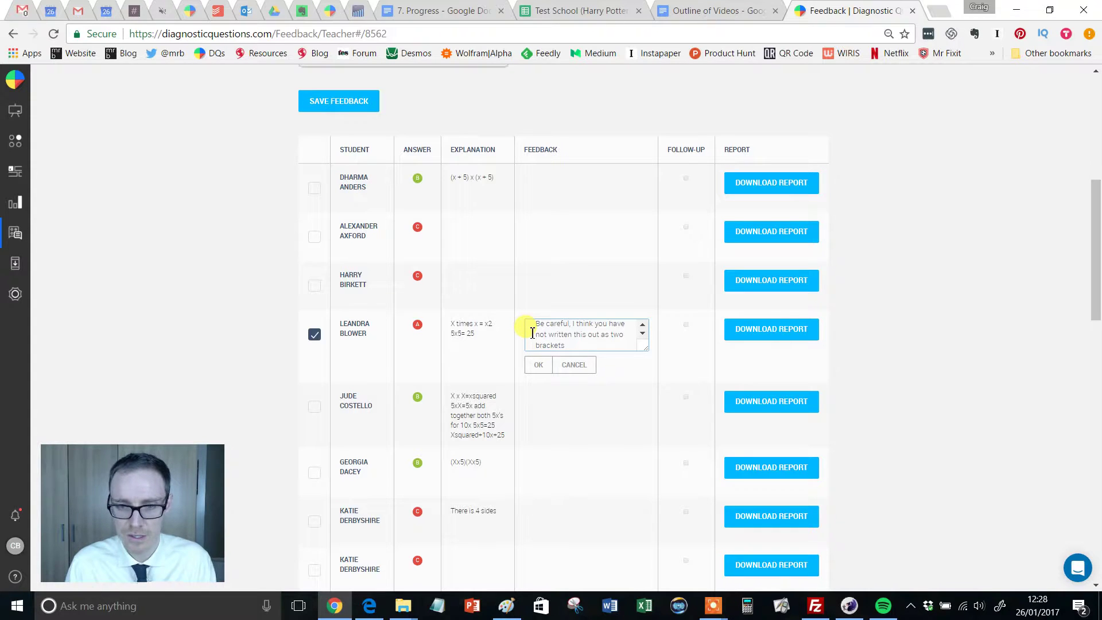
pyautogui.click(538, 365)
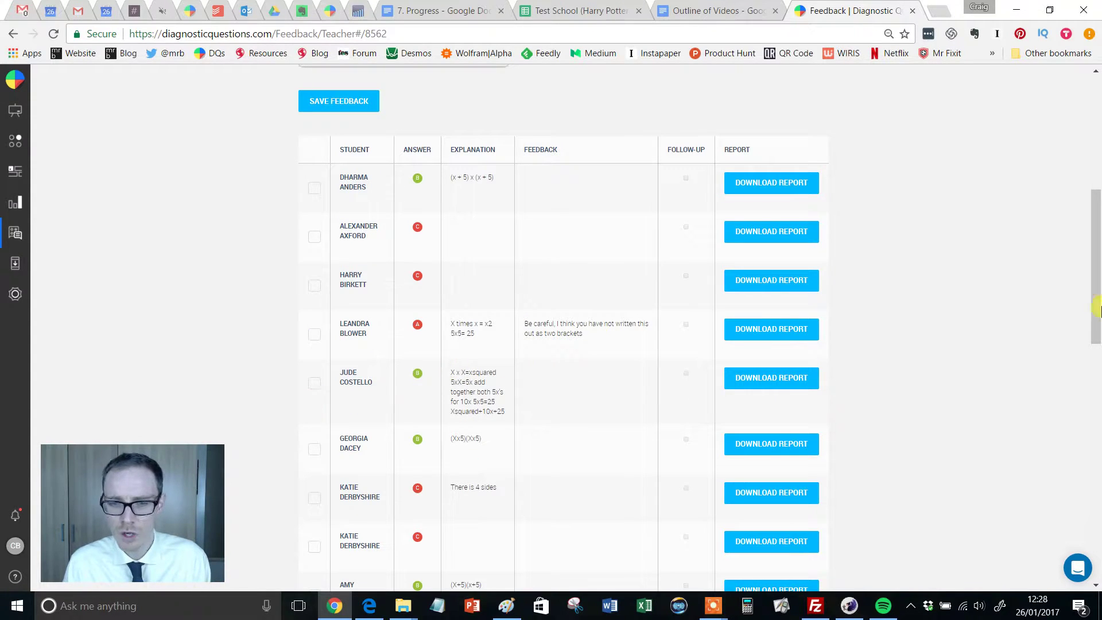
pyautogui.moveTo(1097, 263); pyautogui.dragTo(1076, 442)
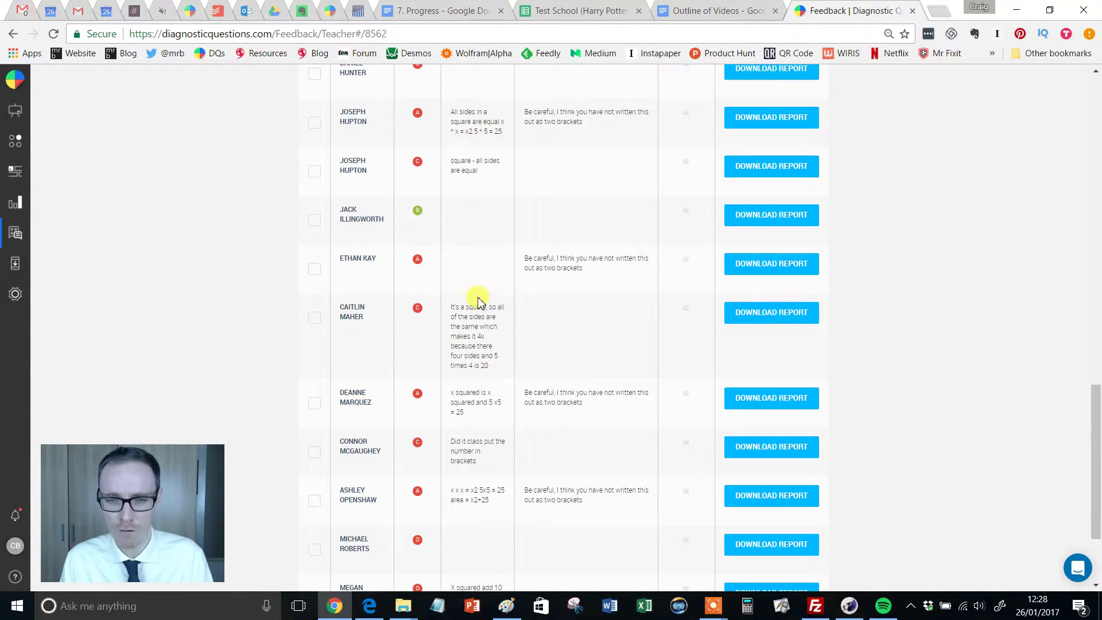
# Step: Select one more answer-A student and save 'Remember what we talked about at lunch' as their feedback
pyautogui.click(315, 270)
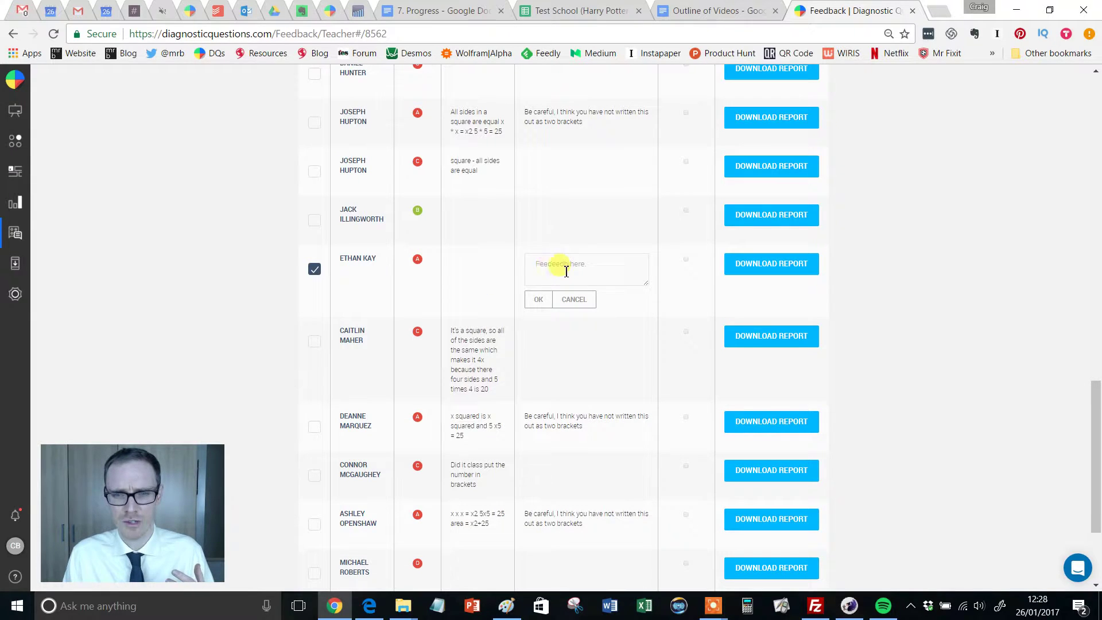
pyautogui.click(549, 274)
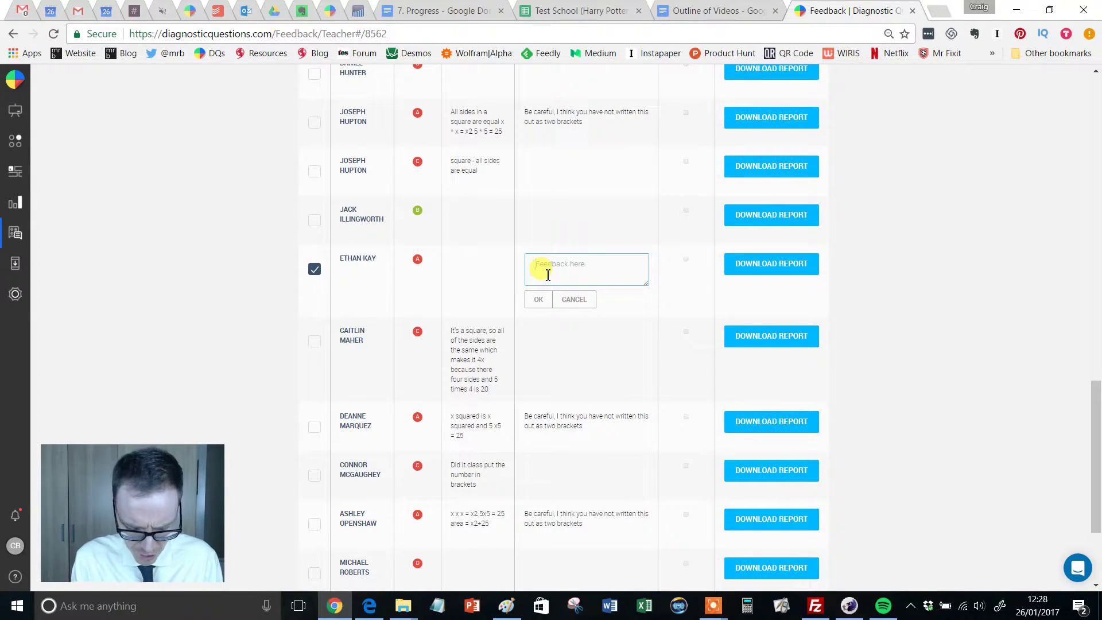
pyautogui.write('R')
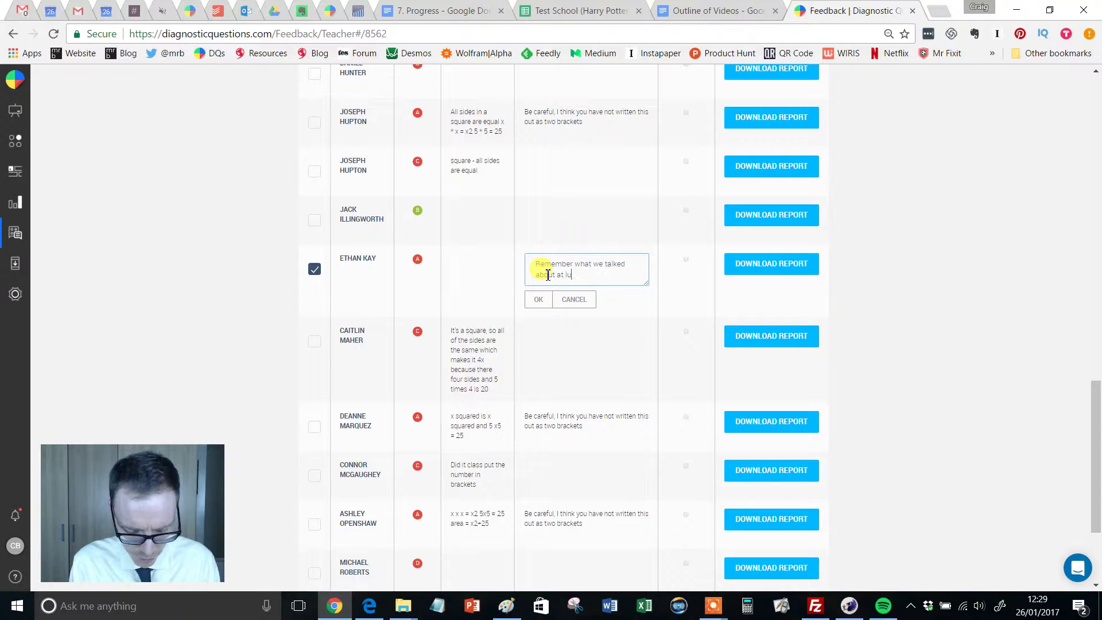
pyautogui.click(539, 299)
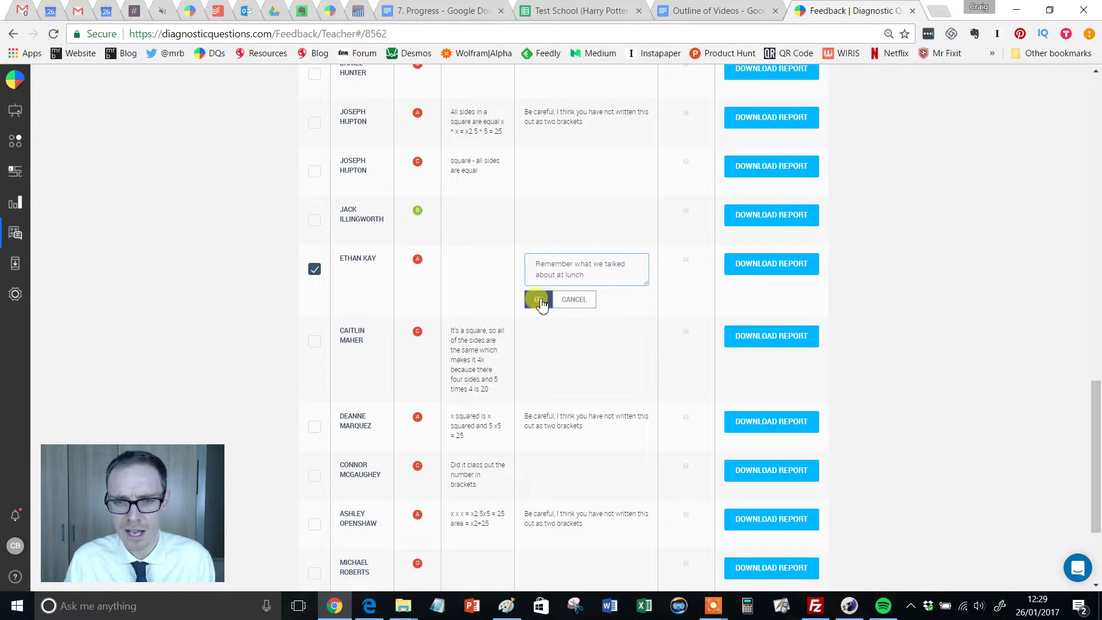
pyautogui.moveTo(1097, 373); pyautogui.dragTo(1053, 123)
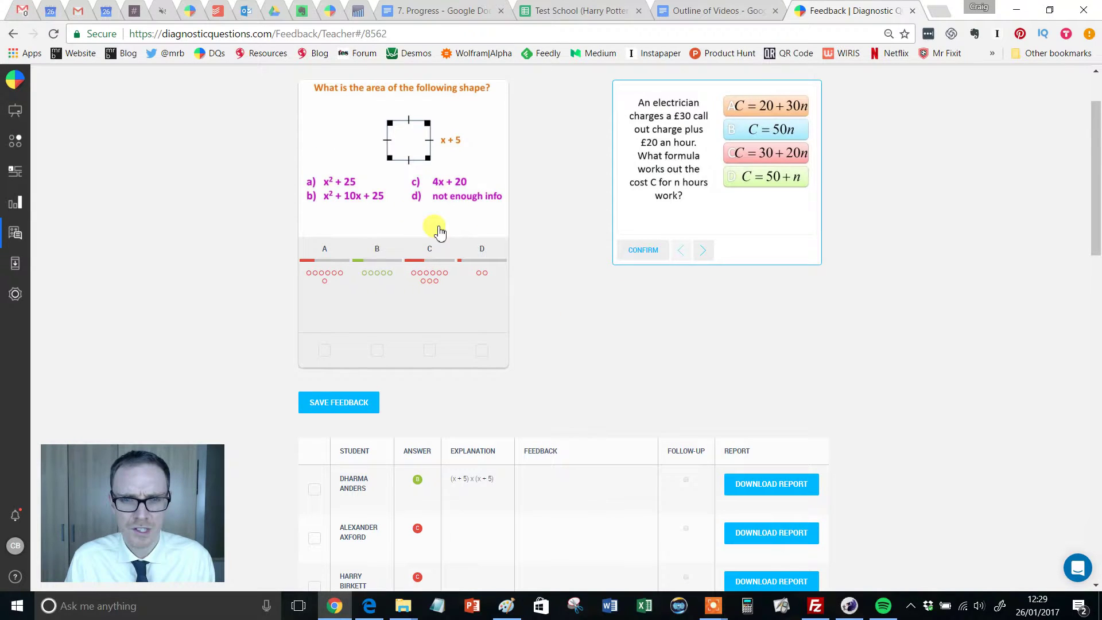
# Step: Tick the answer-C group and save 'Have you confused area with perimeter?' as their feedback
pyautogui.click(430, 350)
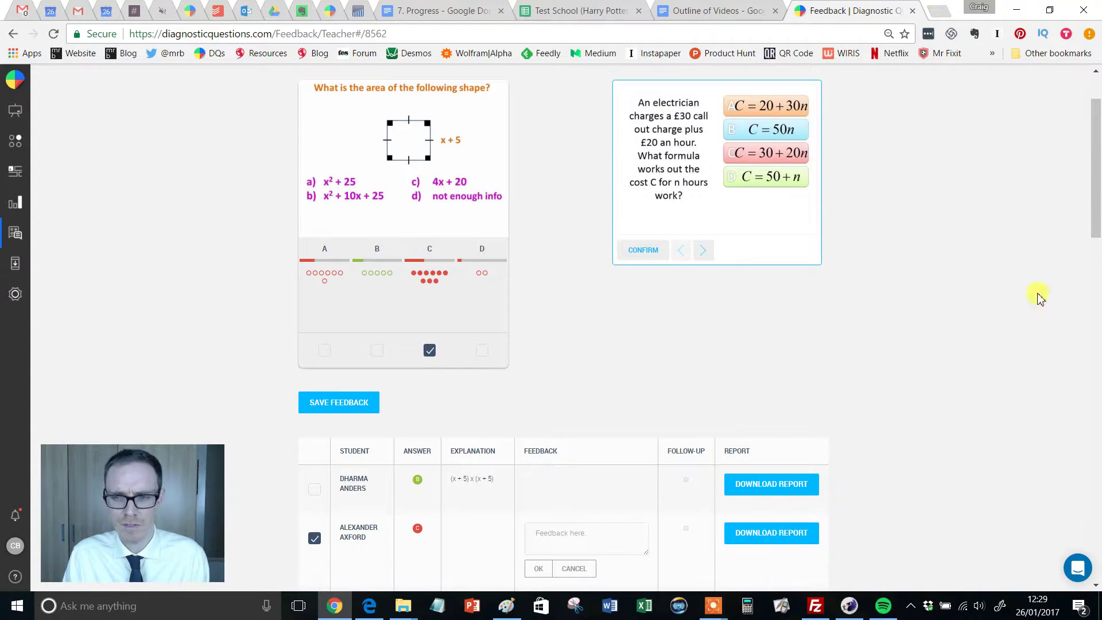
pyautogui.moveTo(1095, 222); pyautogui.dragTo(1097, 279)
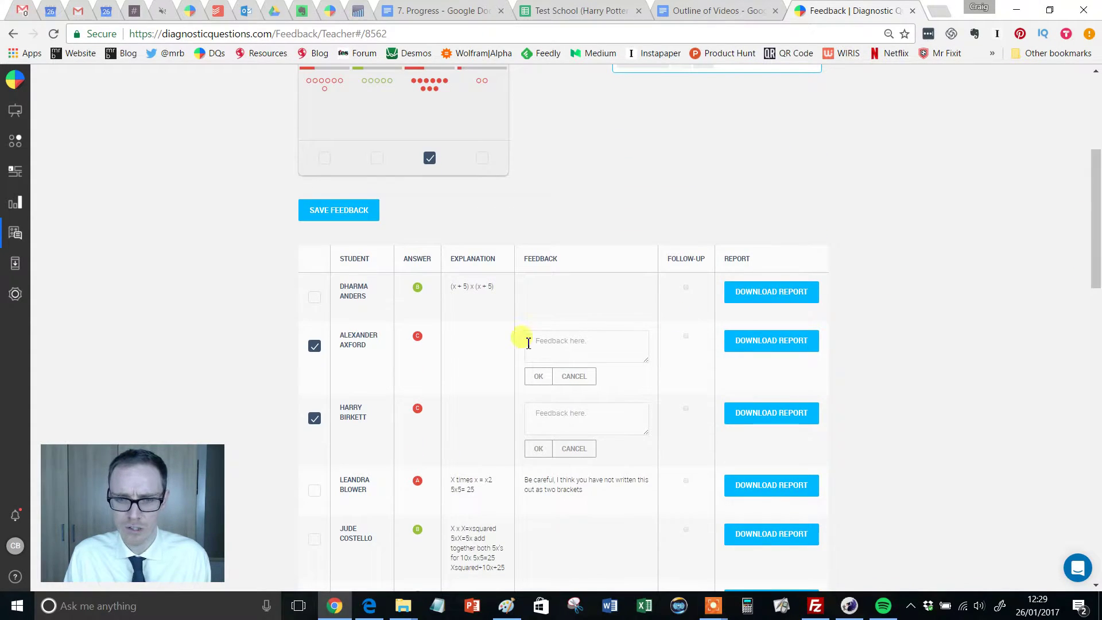
pyautogui.click(535, 343)
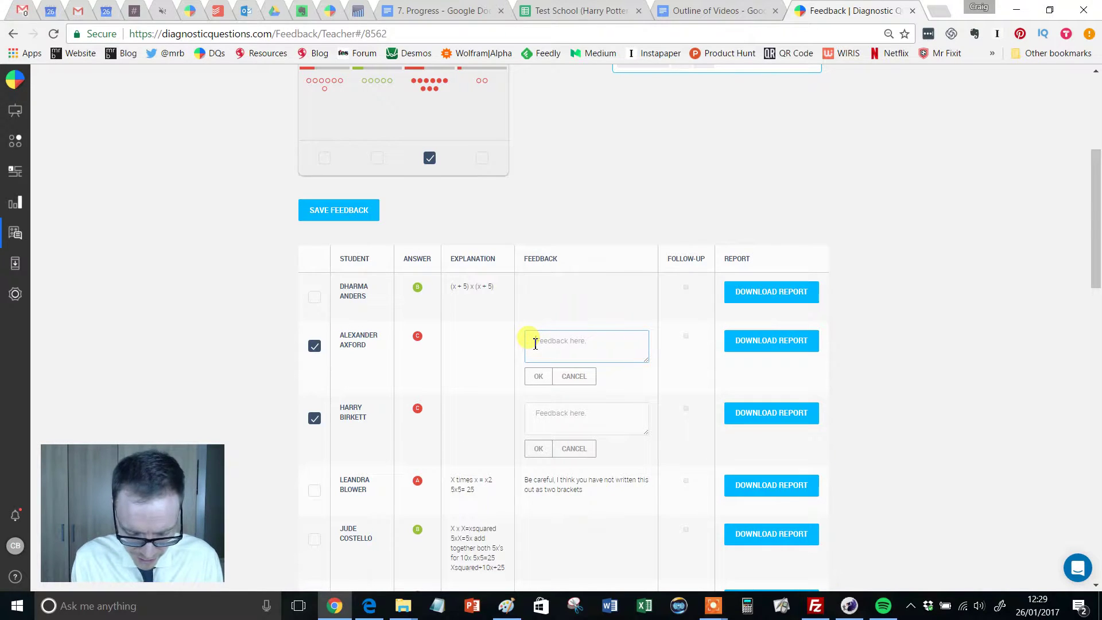
pyautogui.write('H')
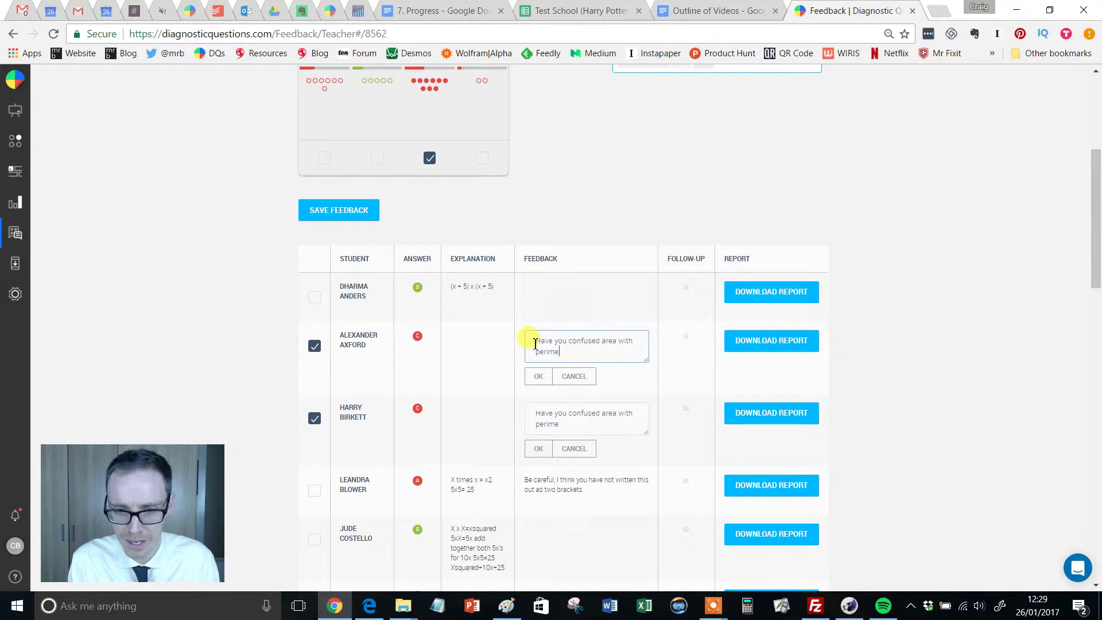
pyautogui.click(544, 380)
pyautogui.scroll(2, 954, 246)
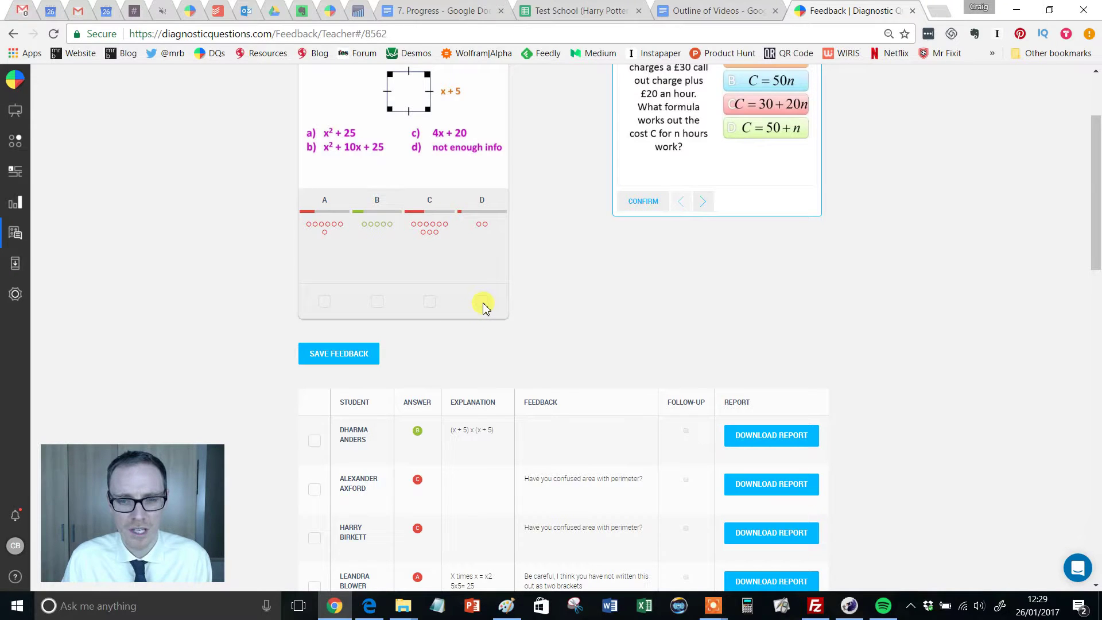
# Step: Enter 'Why don't you think there is enough info?' in the answer-D students' feedback box and confirm
pyautogui.scroll(-9, 637, 318)
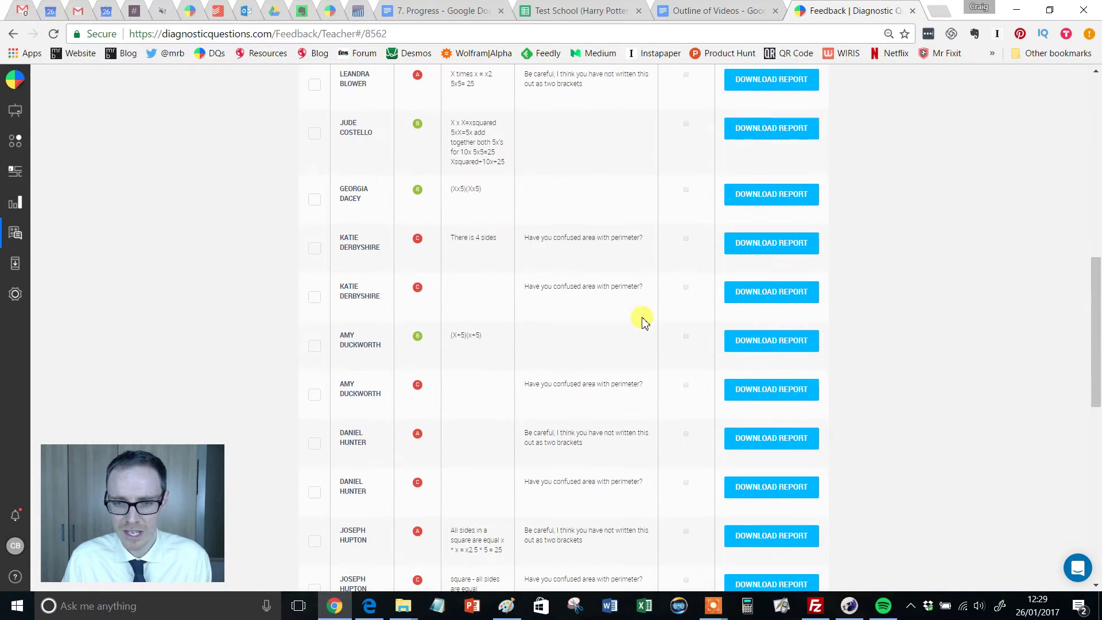
pyautogui.scroll(-10, 634, 318)
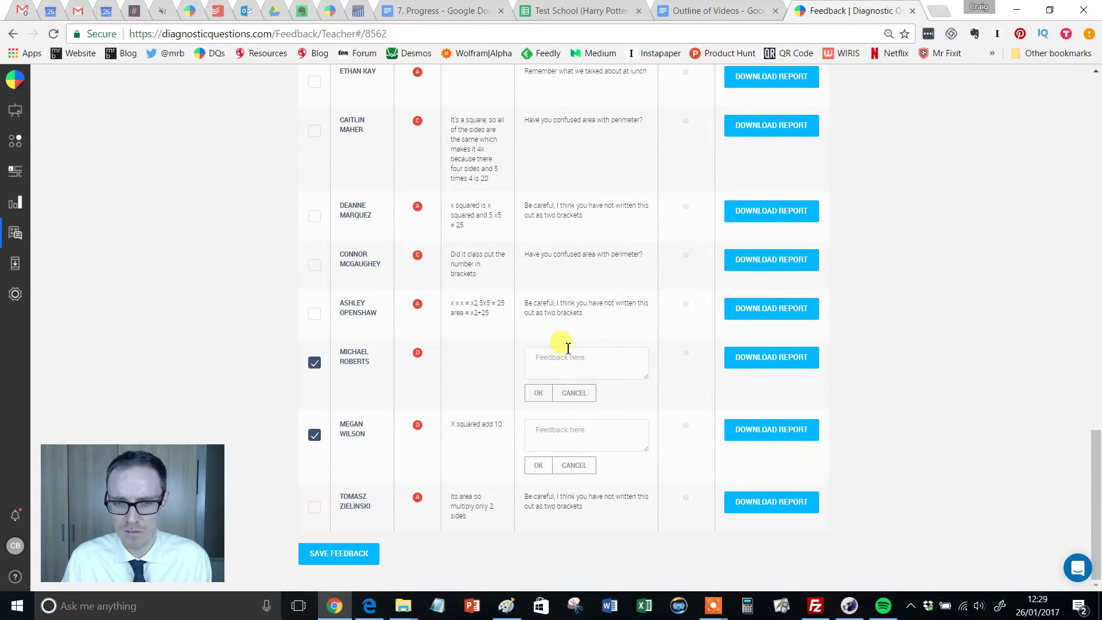
pyautogui.click(565, 360)
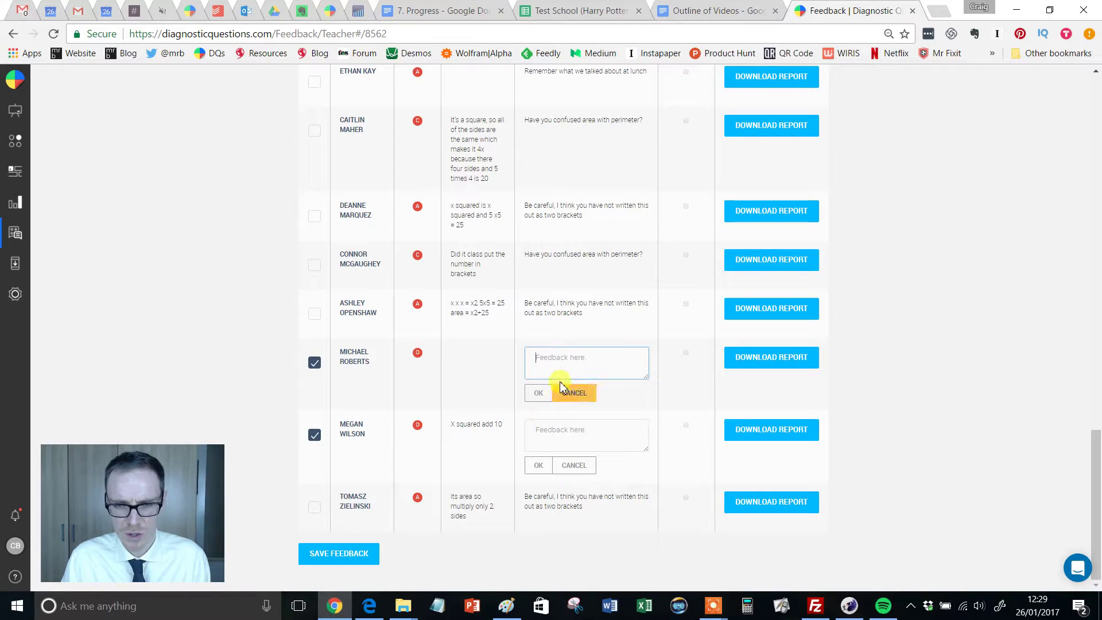
pyautogui.write('W')
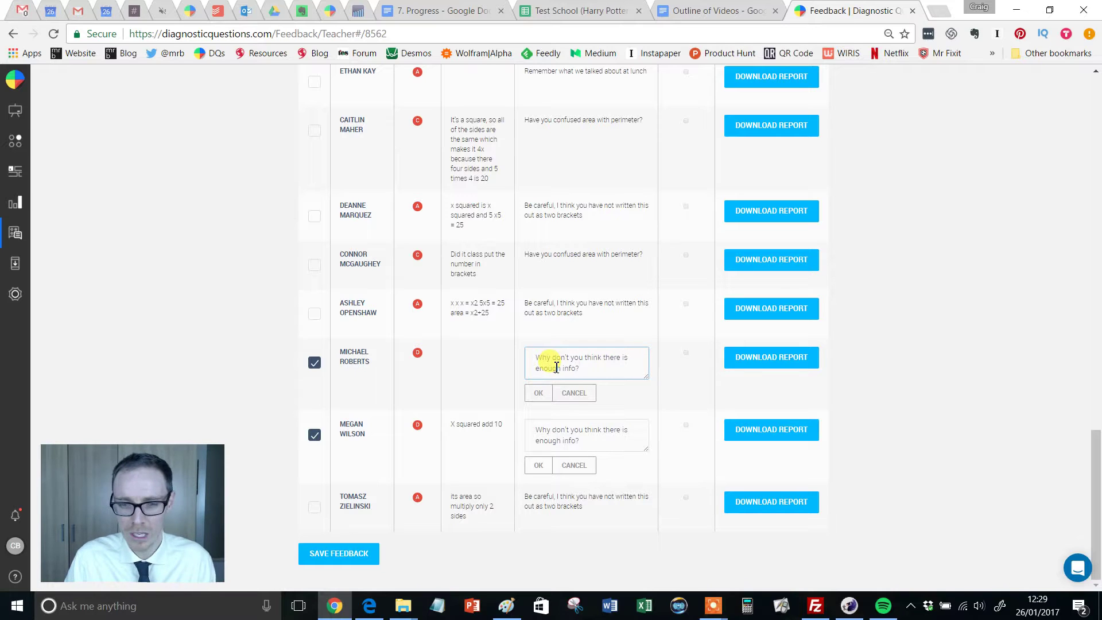
pyautogui.click(538, 393)
# Step: Tick the answer-B students and save 'Lovely explanation' as their feedback
pyautogui.scroll(5, 454, 397)
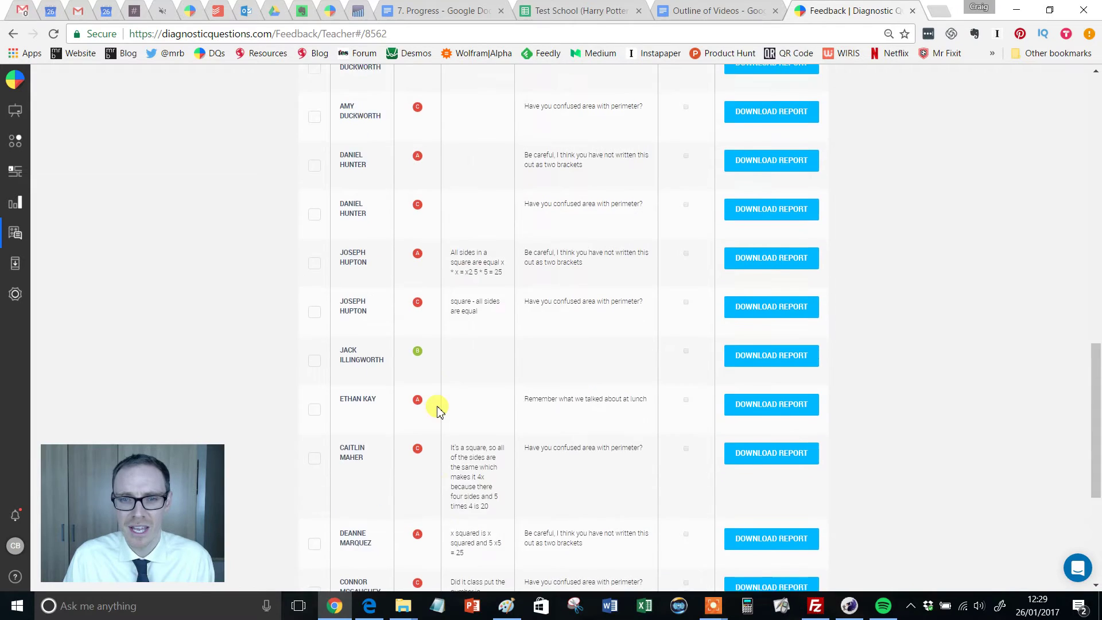
pyautogui.scroll(15, 438, 409)
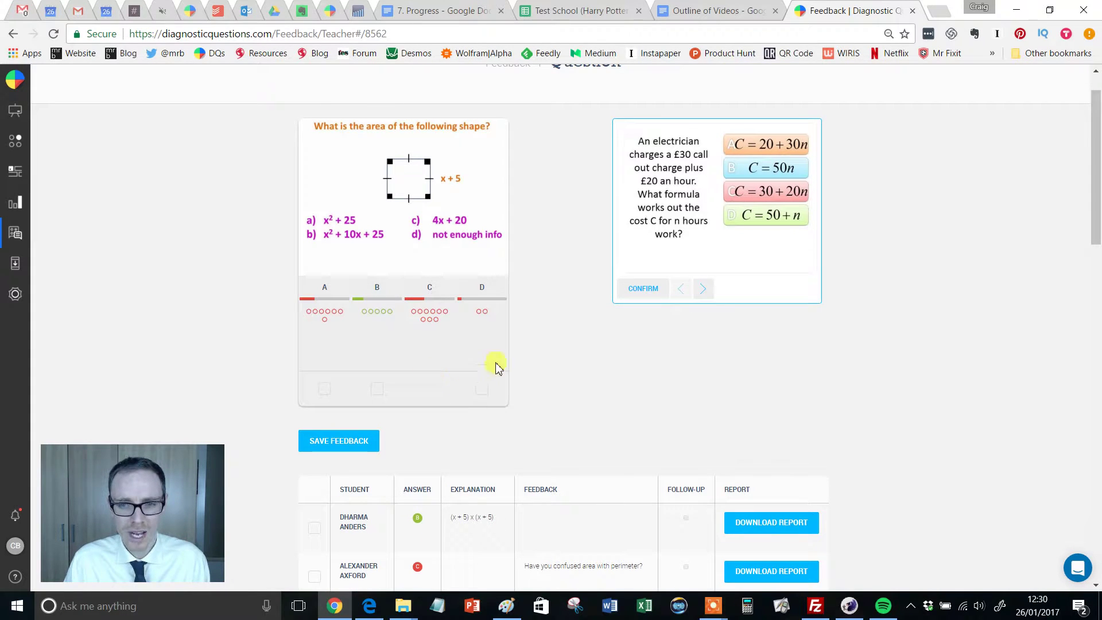
pyautogui.click(378, 390)
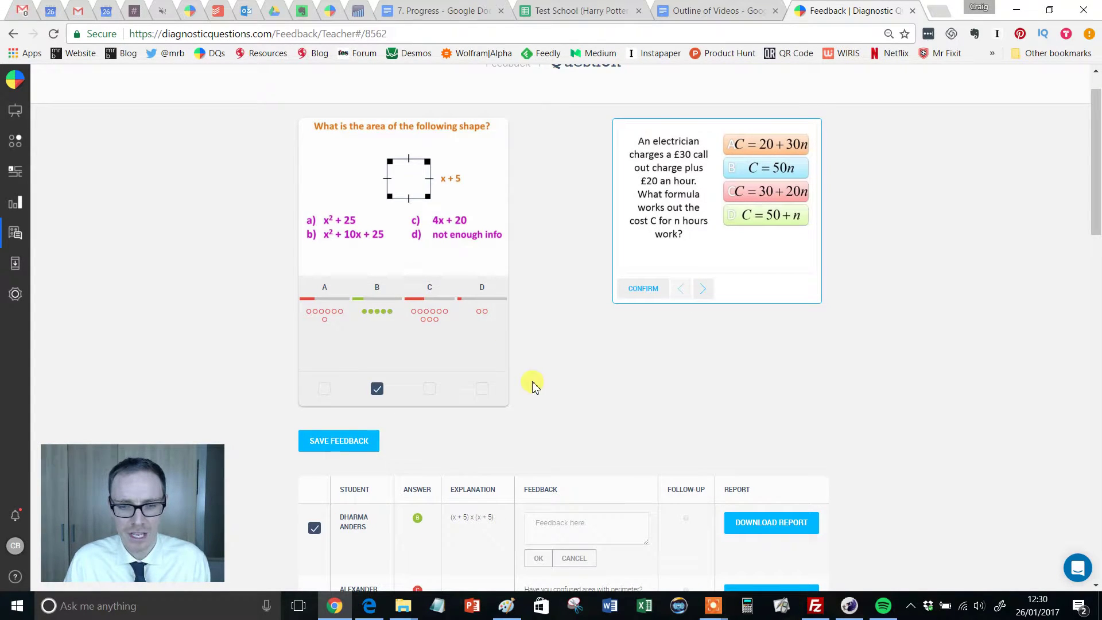
pyautogui.scroll(-6, 531, 384)
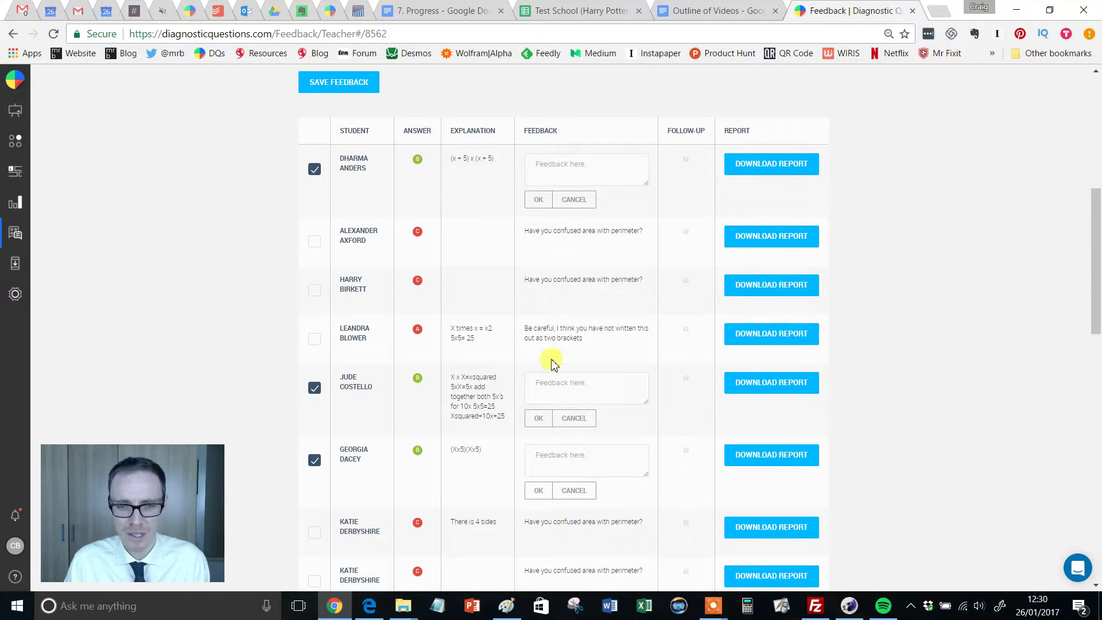
pyautogui.click(557, 169)
pyautogui.write('Lovely explanatio')
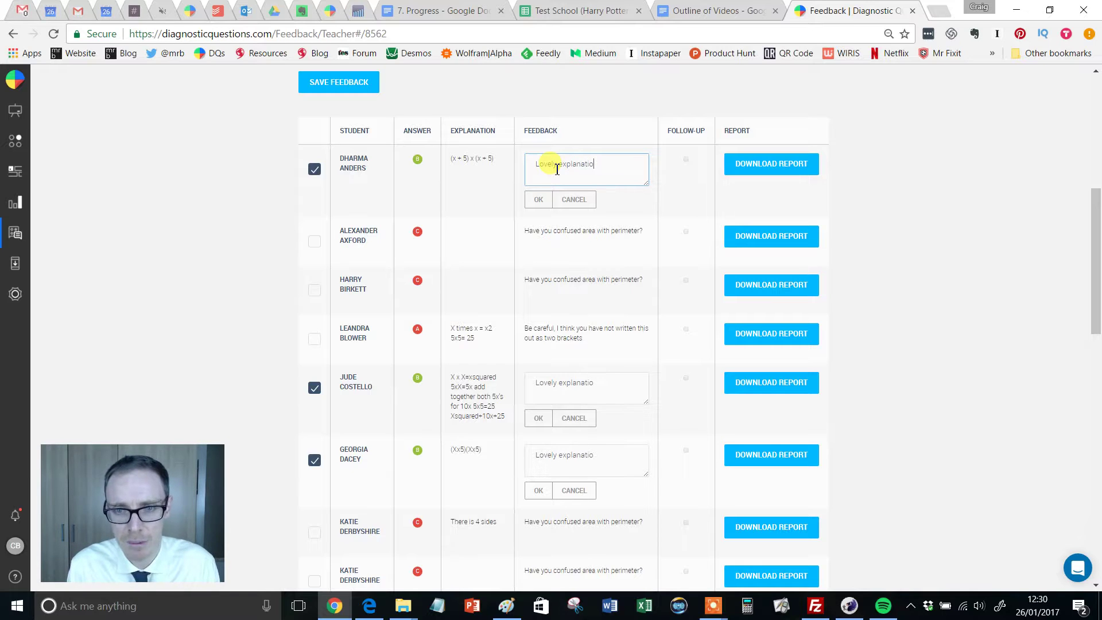
pyautogui.write('n')
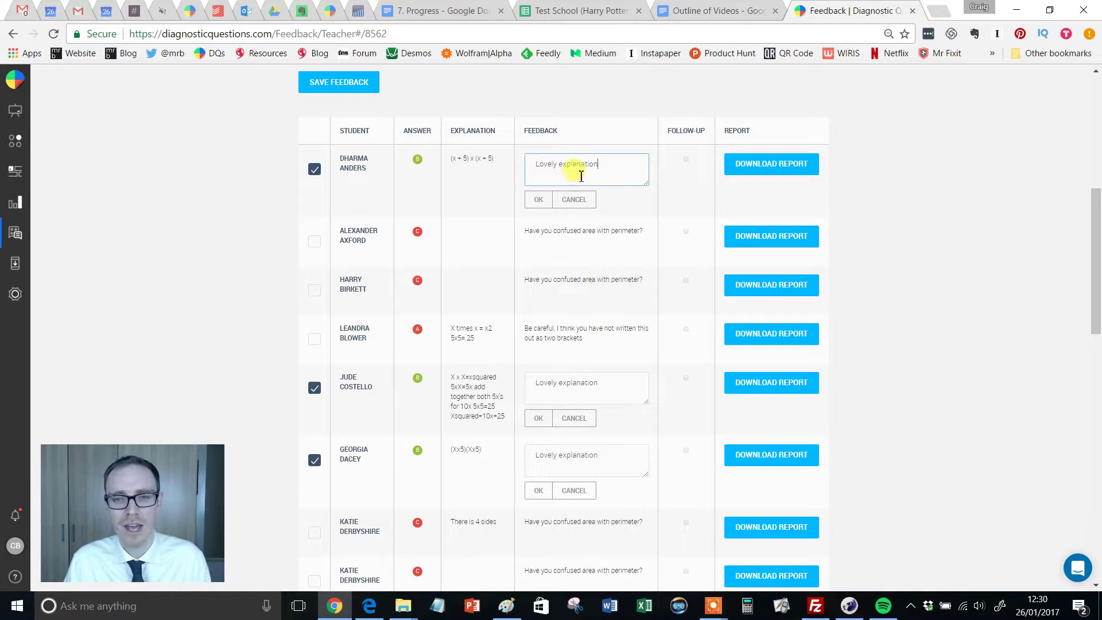
pyautogui.click(538, 200)
# Step: Give the B student without an explanation a personal note asking him to explain himself
pyautogui.scroll(-6, 270, 412)
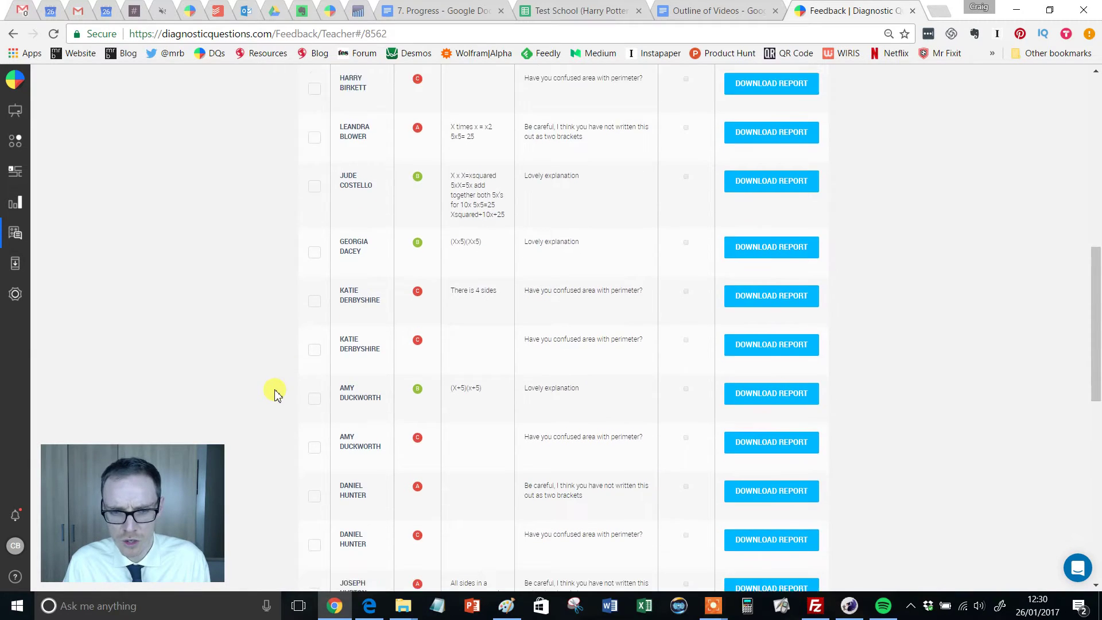
pyautogui.scroll(-5, 425, 319)
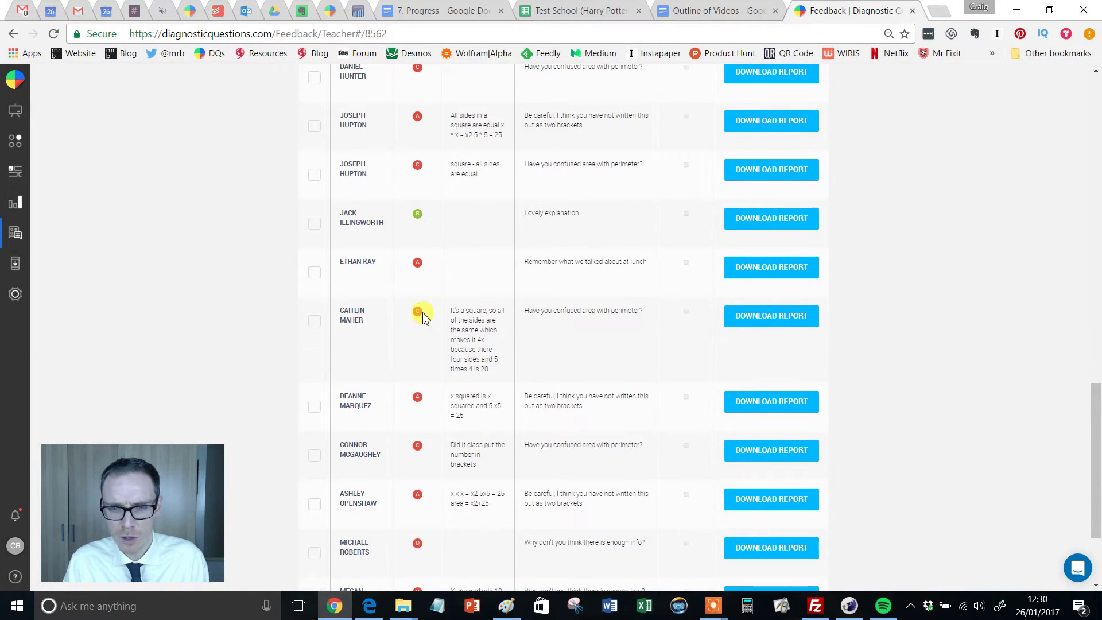
pyautogui.click(315, 224)
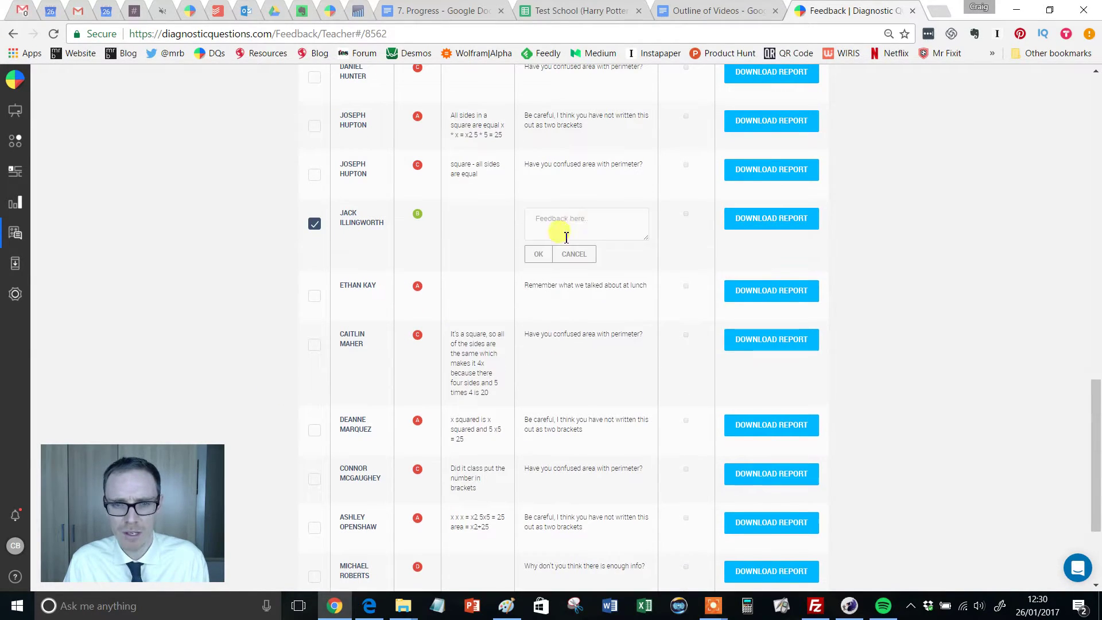
pyautogui.click(580, 222)
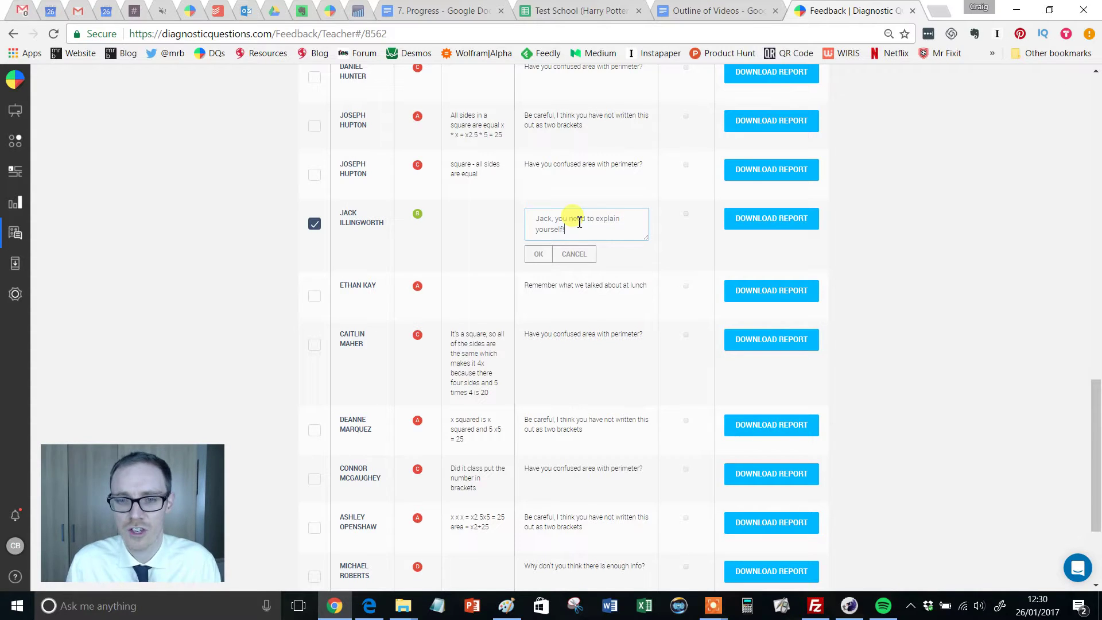
pyautogui.click(539, 254)
pyautogui.scroll(4, 915, 266)
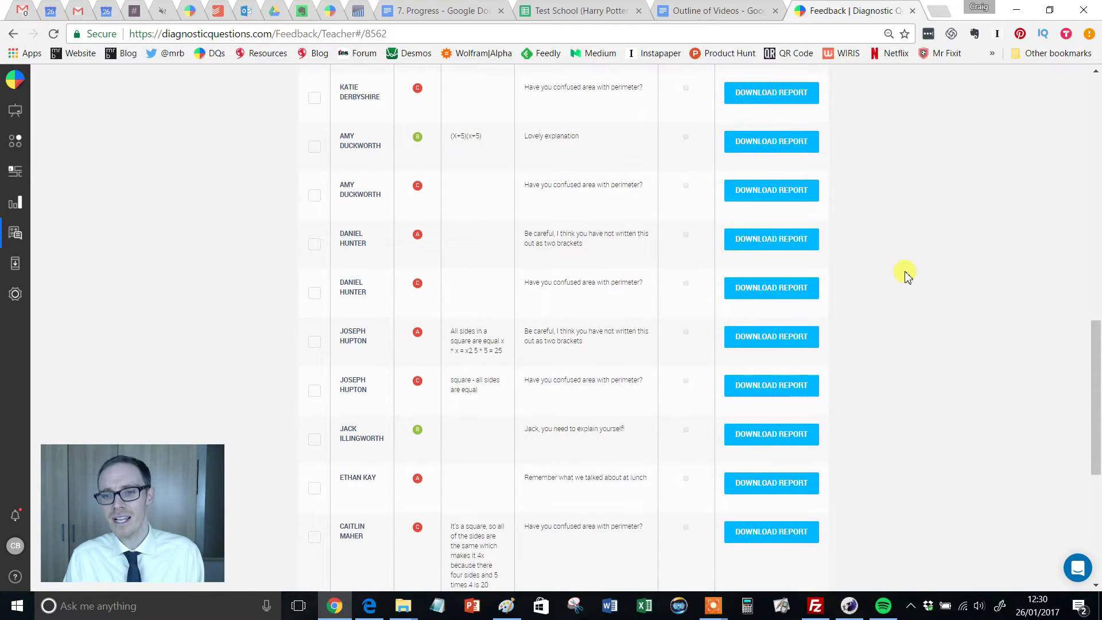
pyautogui.scroll(6, 771, 278)
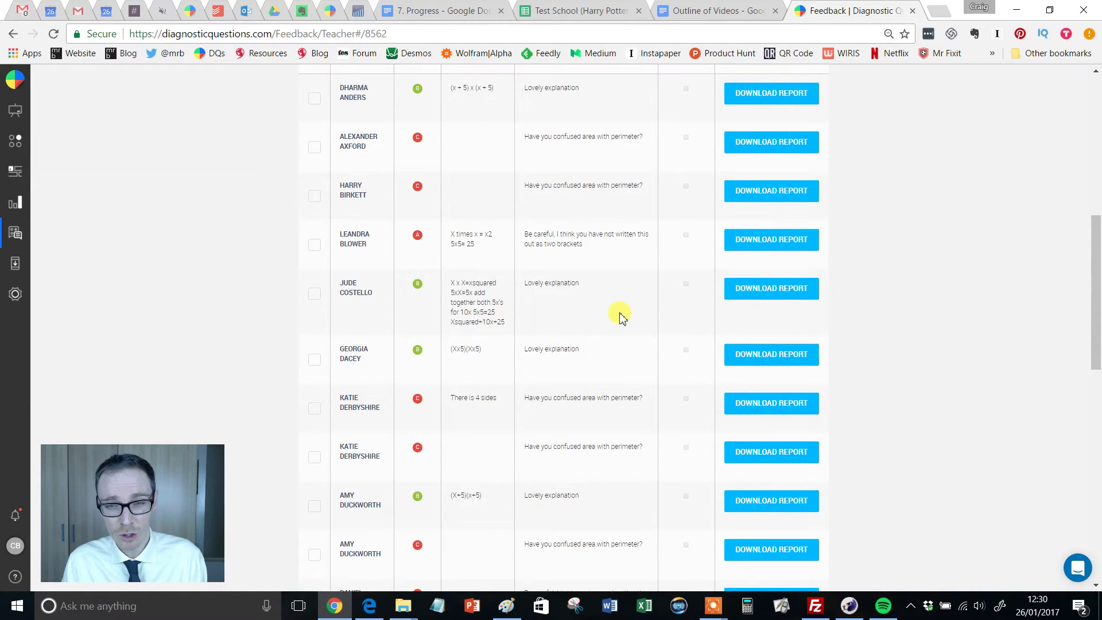
pyautogui.scroll(5, 618, 316)
pyautogui.scroll(-20, 608, 326)
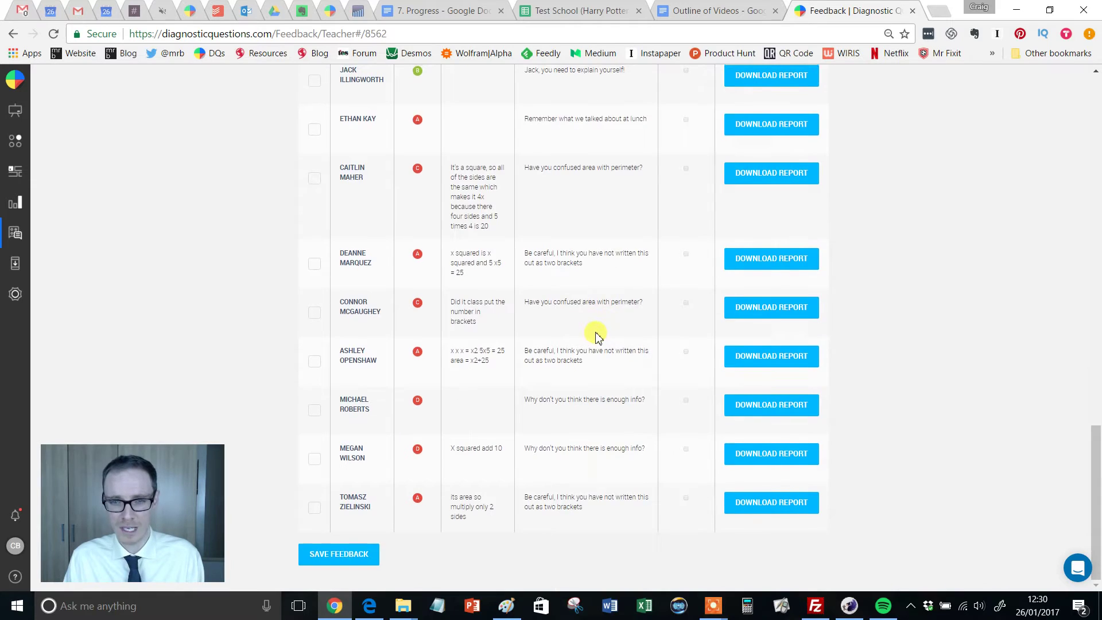
pyautogui.scroll(20, 596, 335)
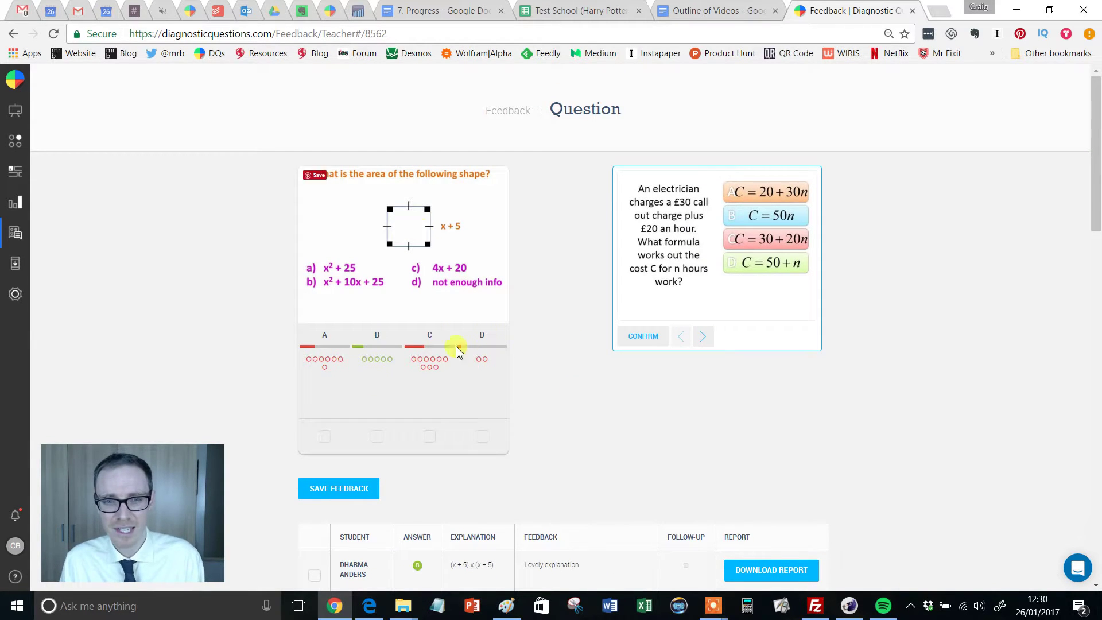
# Step: Browse to the rectangle perimeter question and confirm it as the follow-up
pyautogui.click(705, 338)
pyautogui.click(708, 339)
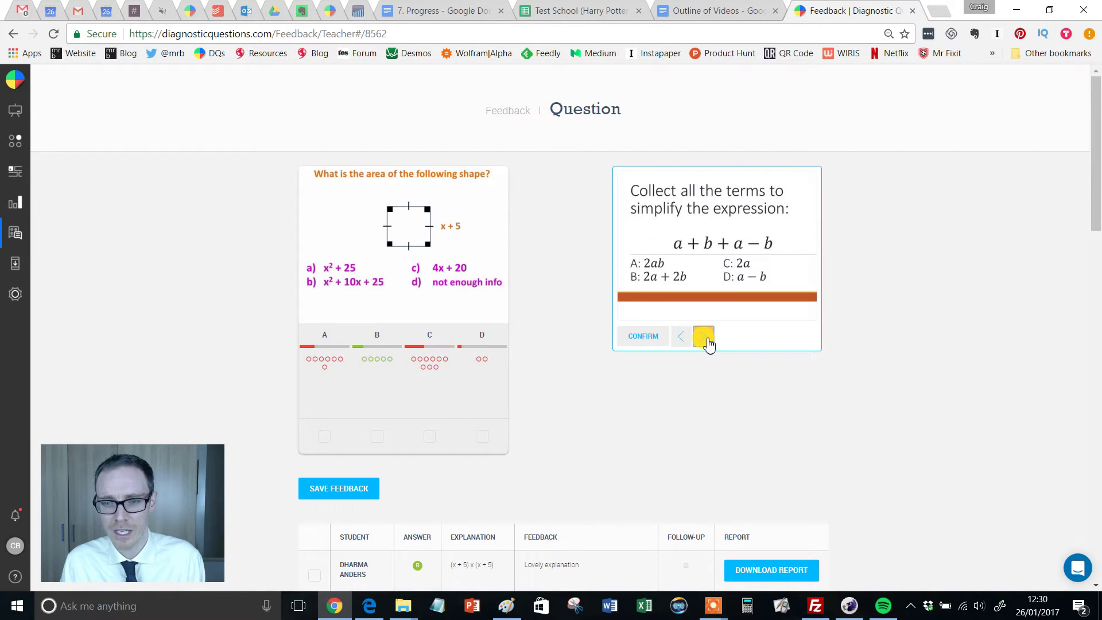
pyautogui.click(707, 339)
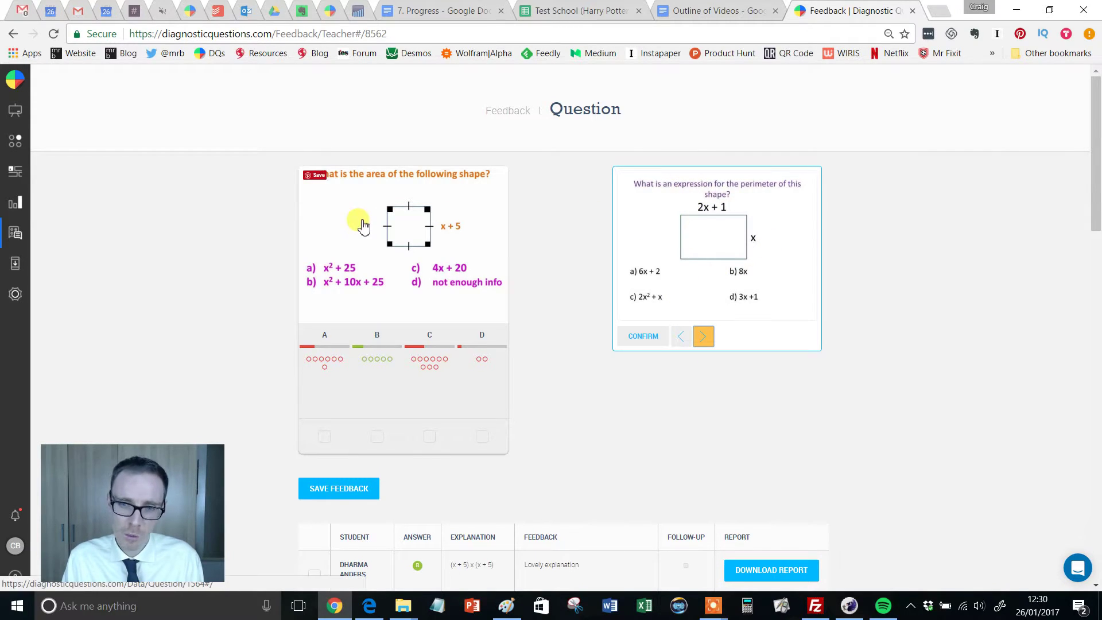
pyautogui.click(641, 342)
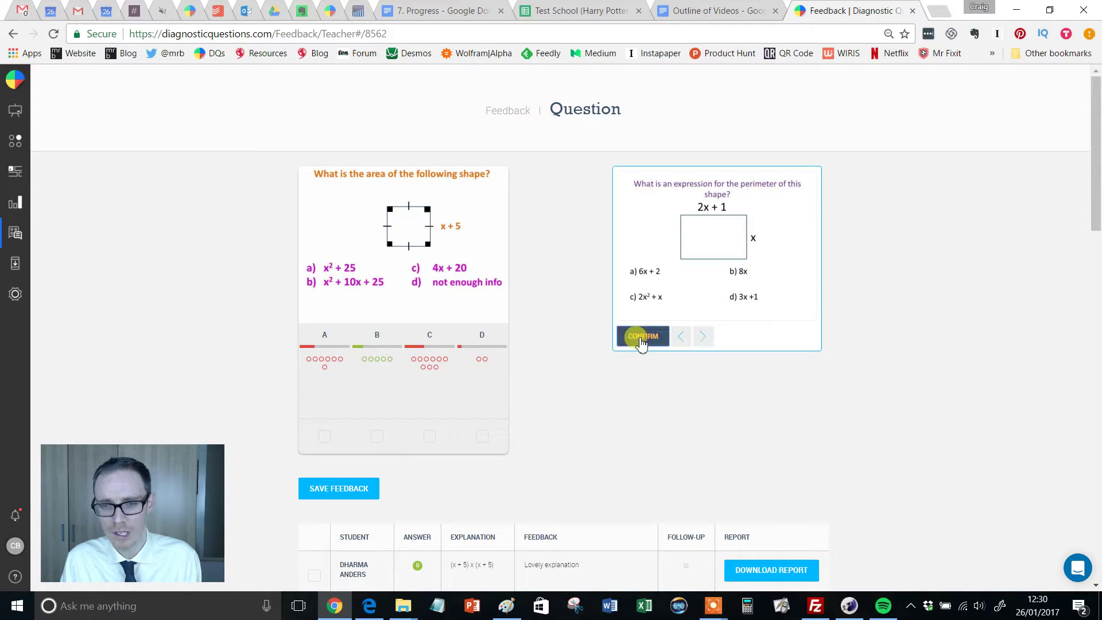
# Step: Save the square-area feedback to send it to students
pyautogui.moveTo(1096, 144); pyautogui.dragTo(1061, 128)
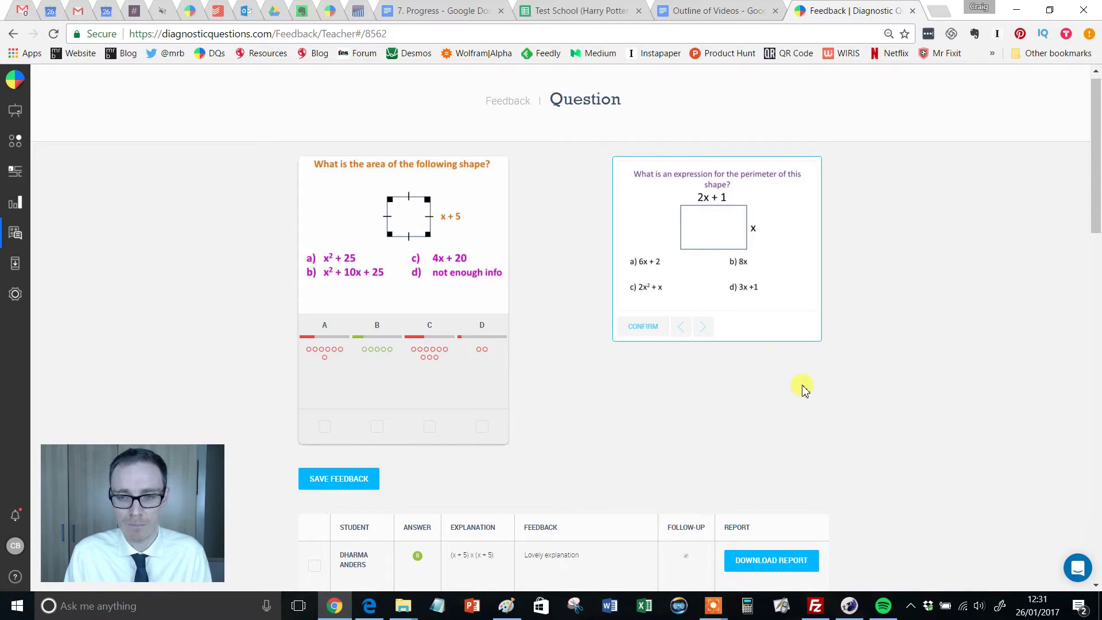
pyautogui.moveTo(1095, 204); pyautogui.dragTo(1095, 226)
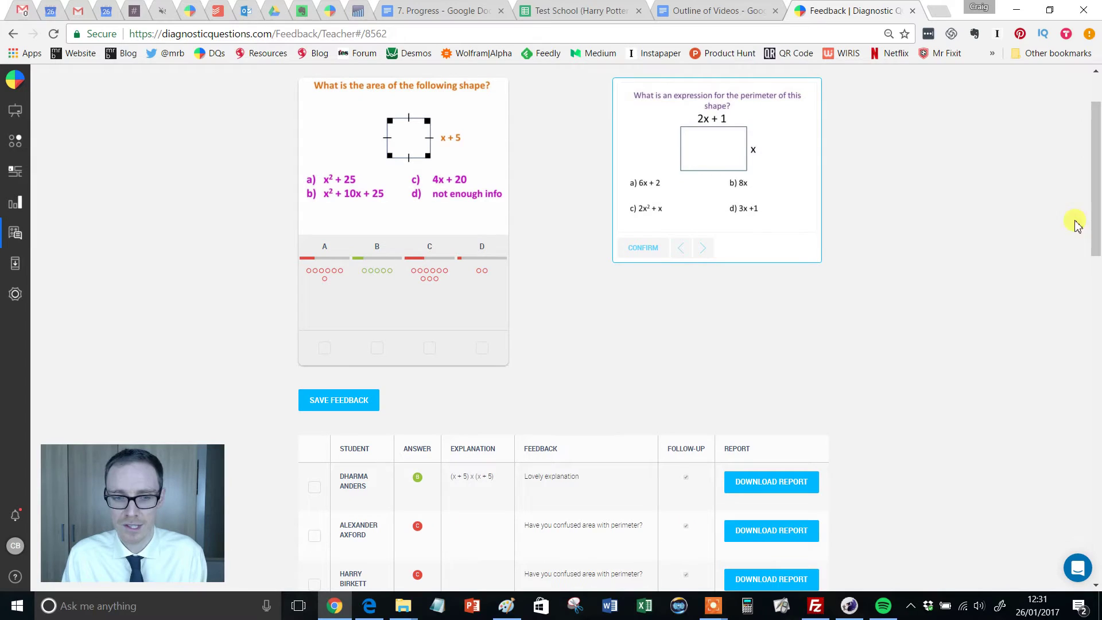
pyautogui.click(345, 400)
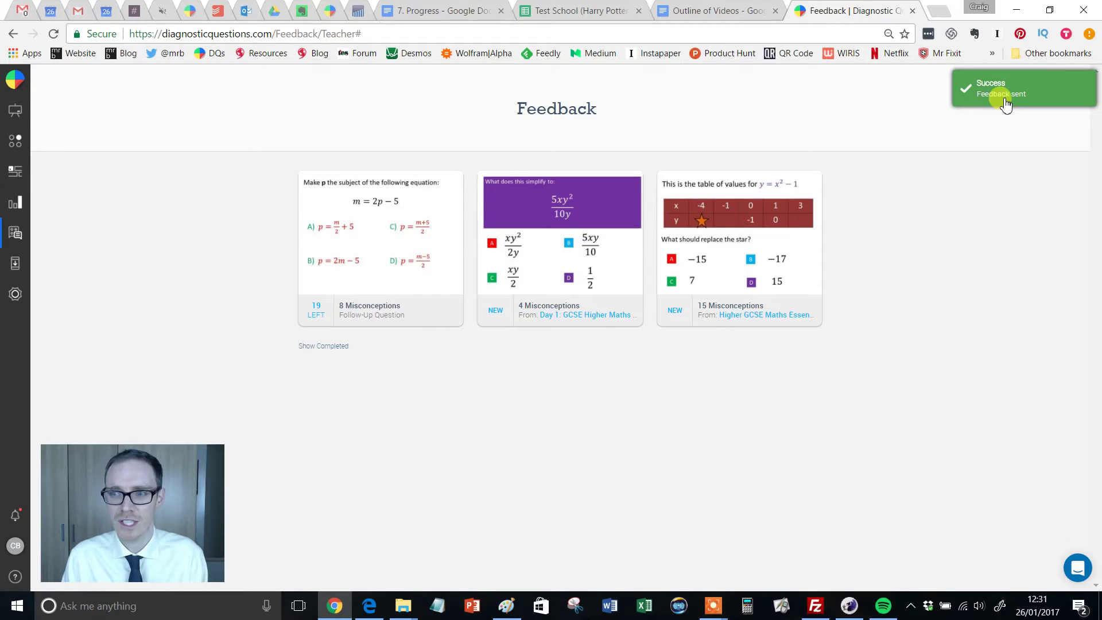
pyautogui.moveTo(387, 613)
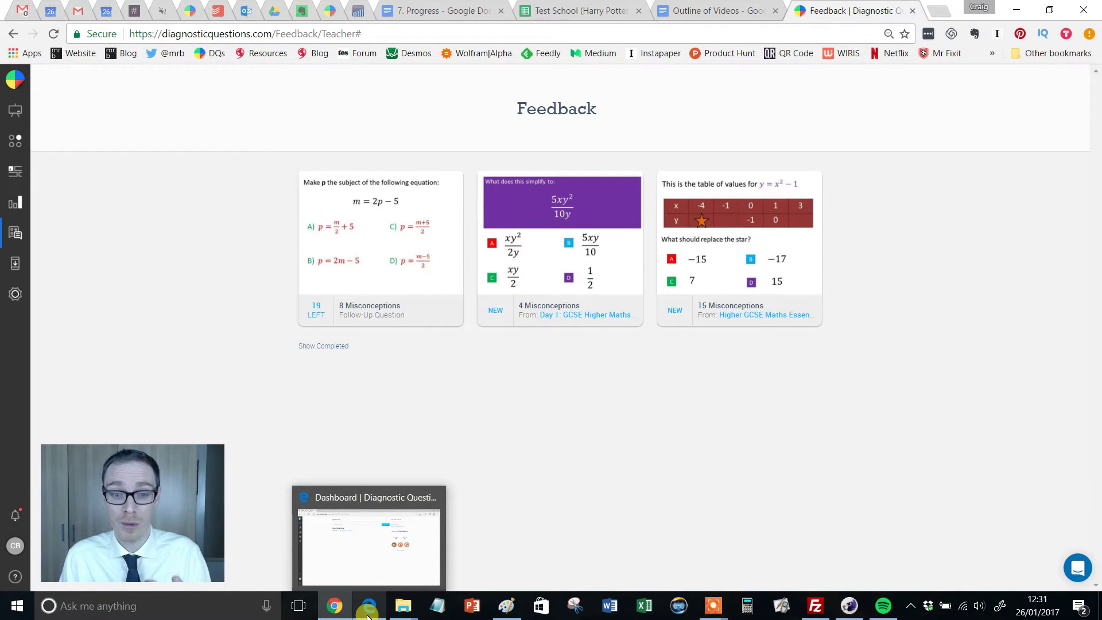
# Step: As the student in Edge, open the area question's feedback and scroll to the rectangle perimeter follow-up
pyautogui.click(367, 614)
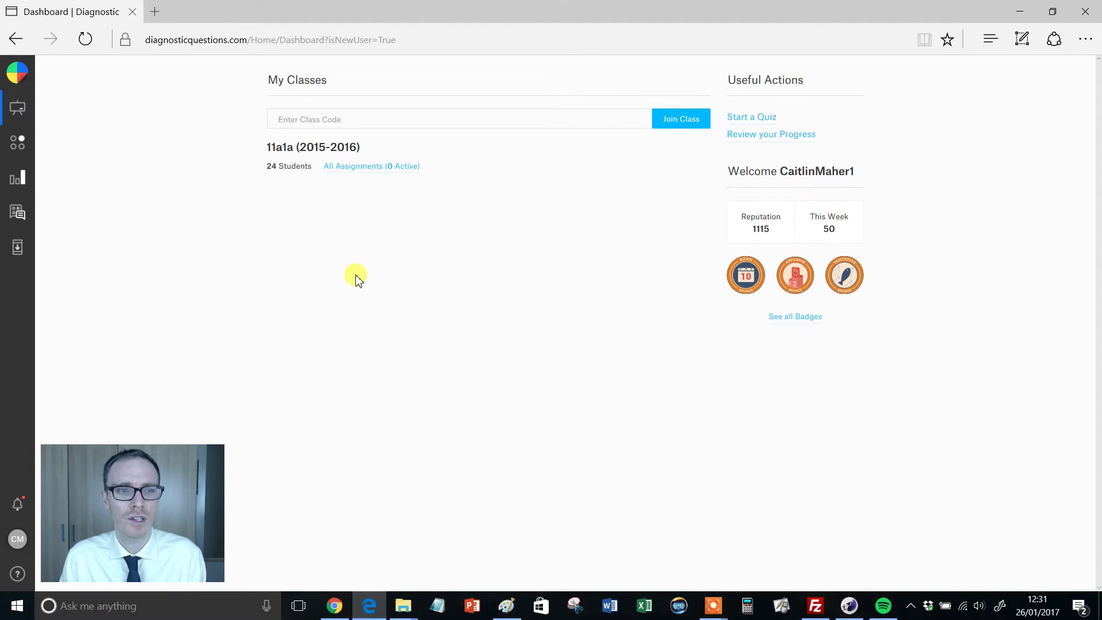
pyautogui.click(84, 44)
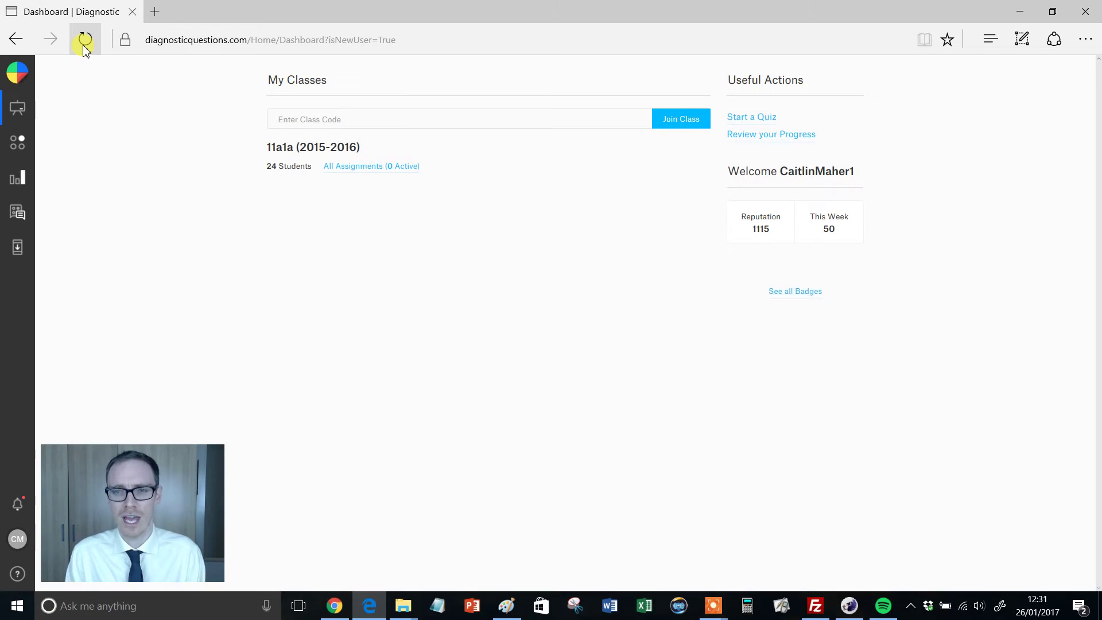
pyautogui.click(15, 217)
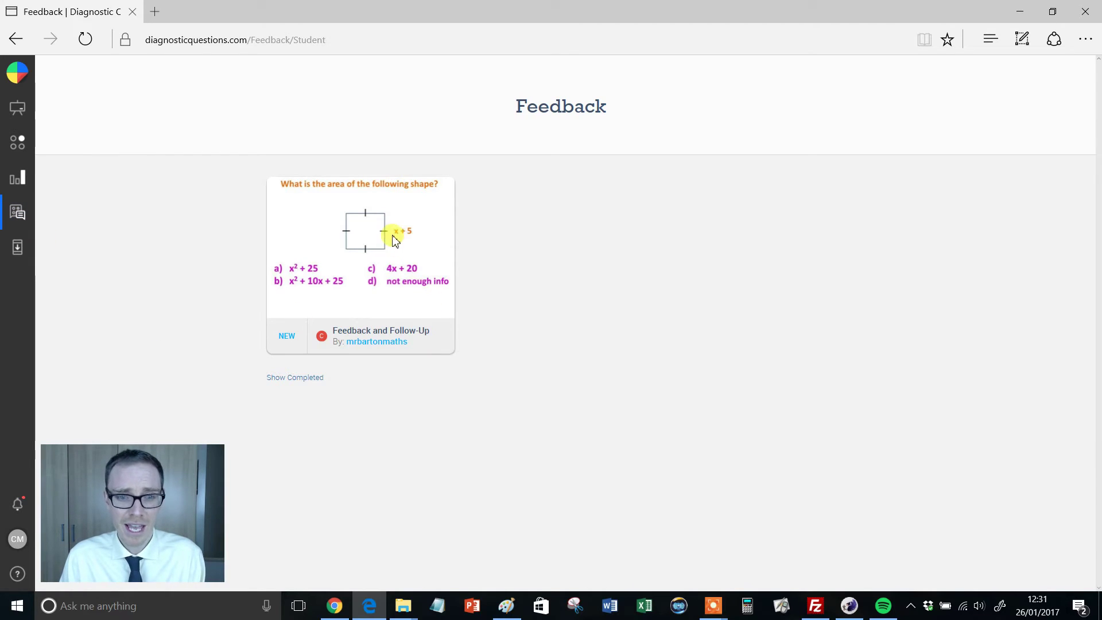
pyautogui.click(364, 253)
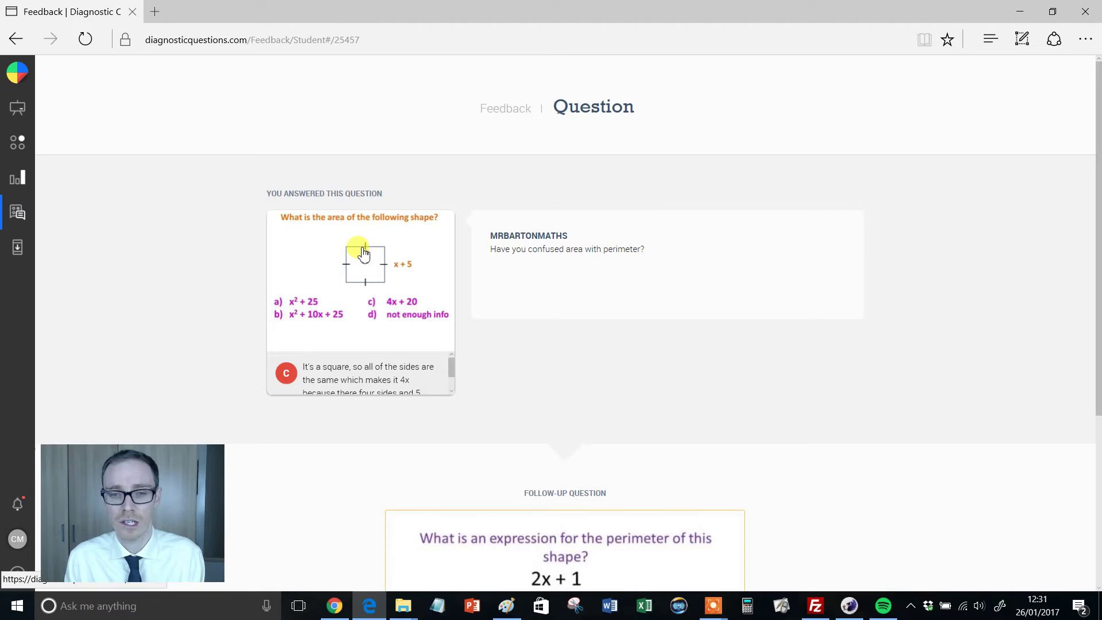
pyautogui.scroll(-1, 684, 360)
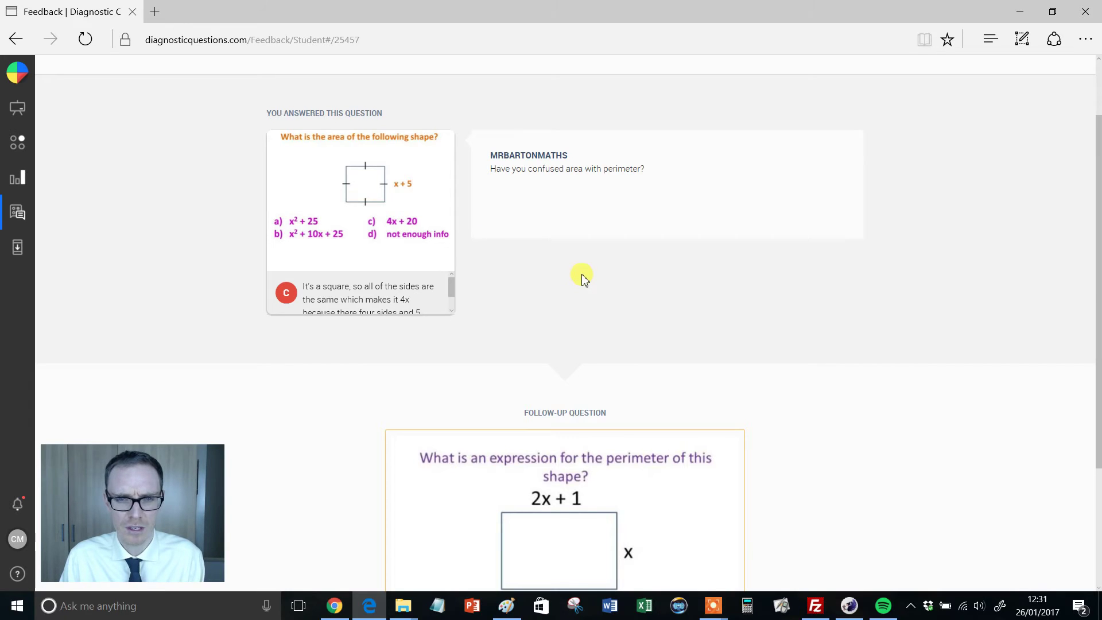
pyautogui.scroll(-2, 581, 278)
pyautogui.scroll(2, 581, 277)
pyautogui.scroll(-2, 579, 278)
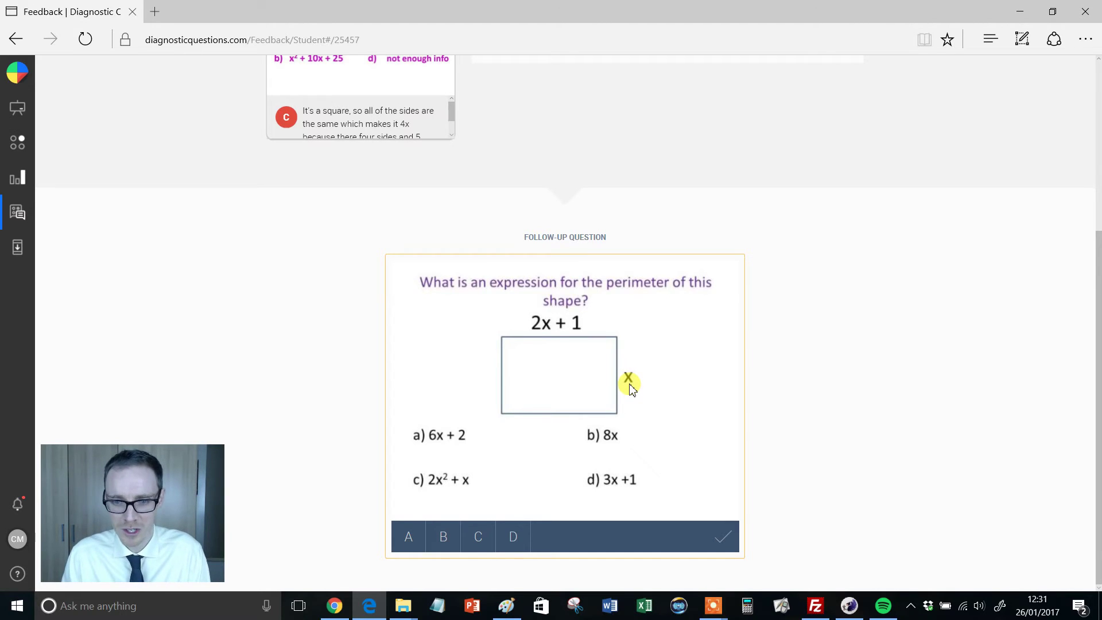
# Step: Answer A with 'For perimeter, I need to add the 4 sides together. 2x + 1 + x + 2x + 1 + x'
pyautogui.click(409, 536)
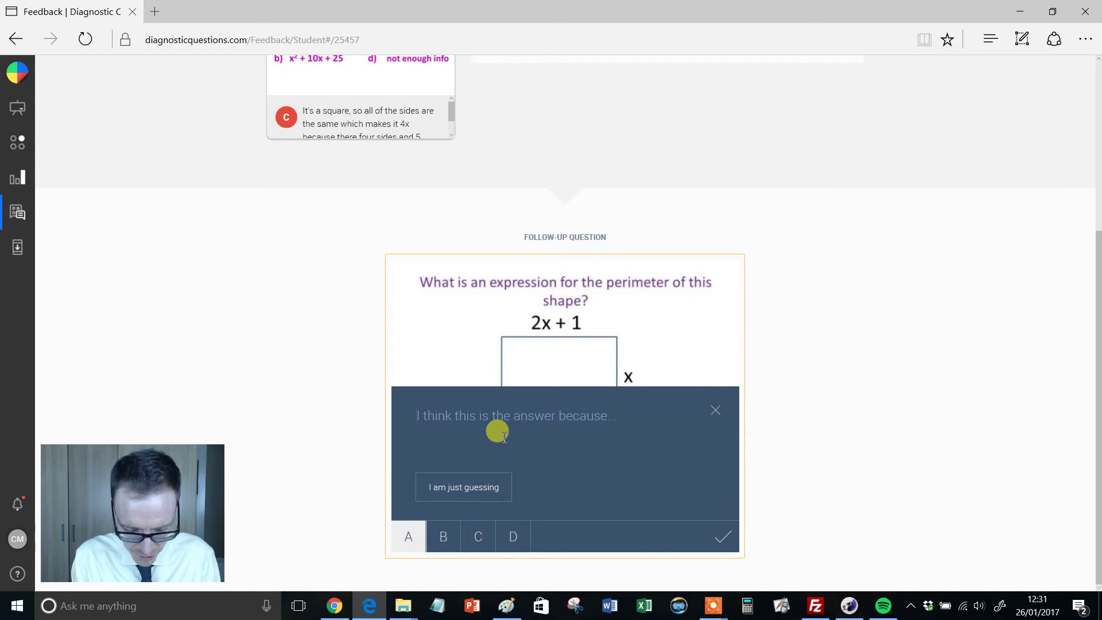
pyautogui.write('For per')
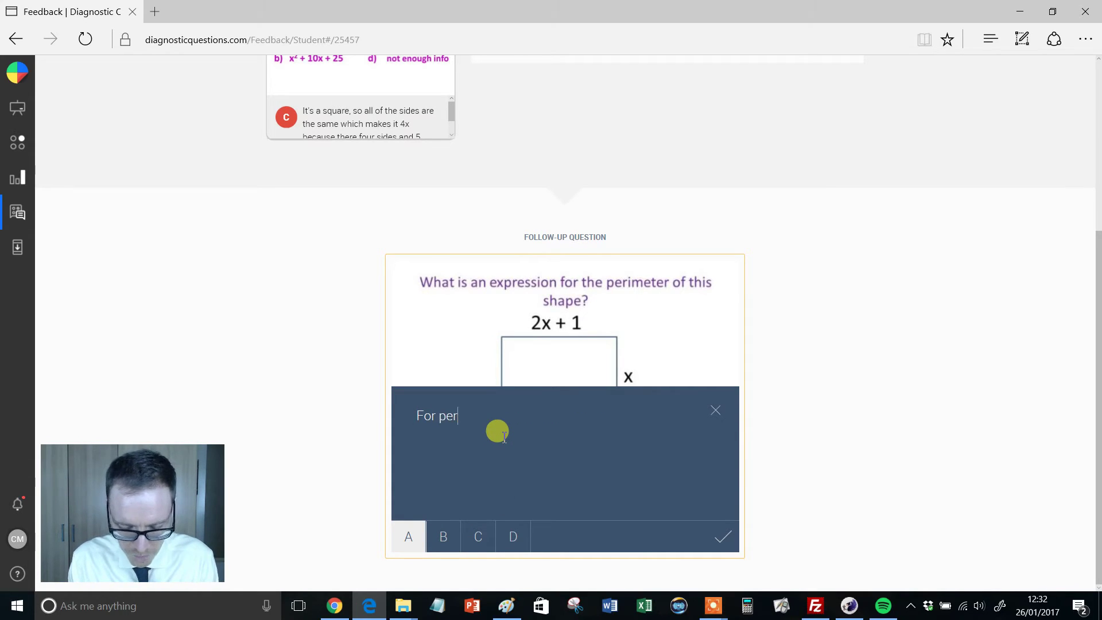
pyautogui.write('imeter, I')
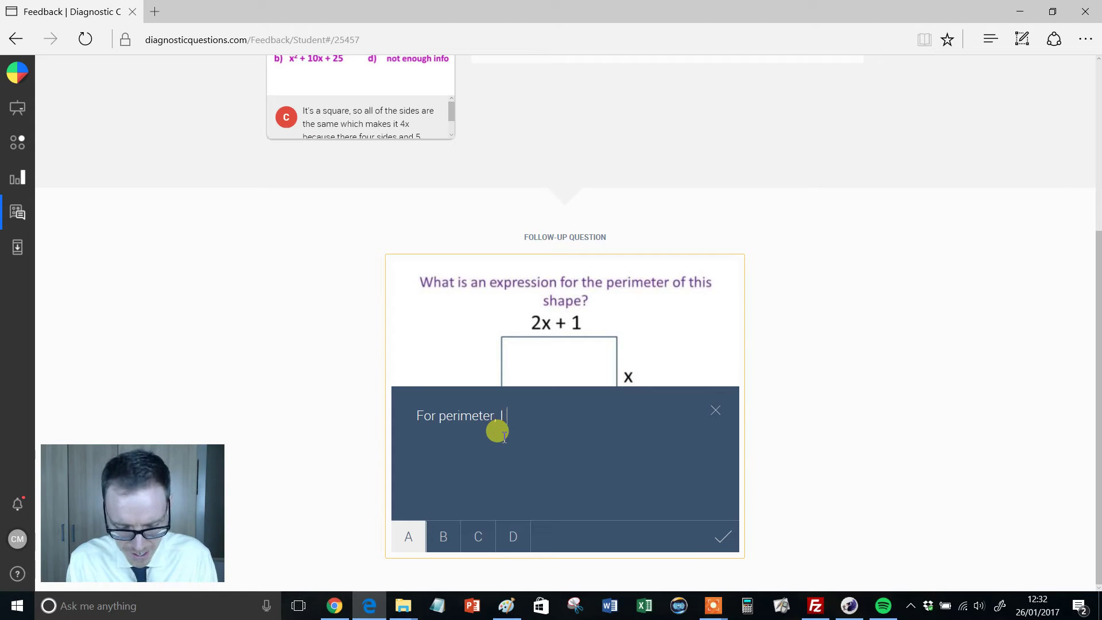
pyautogui.write(' need to add the')
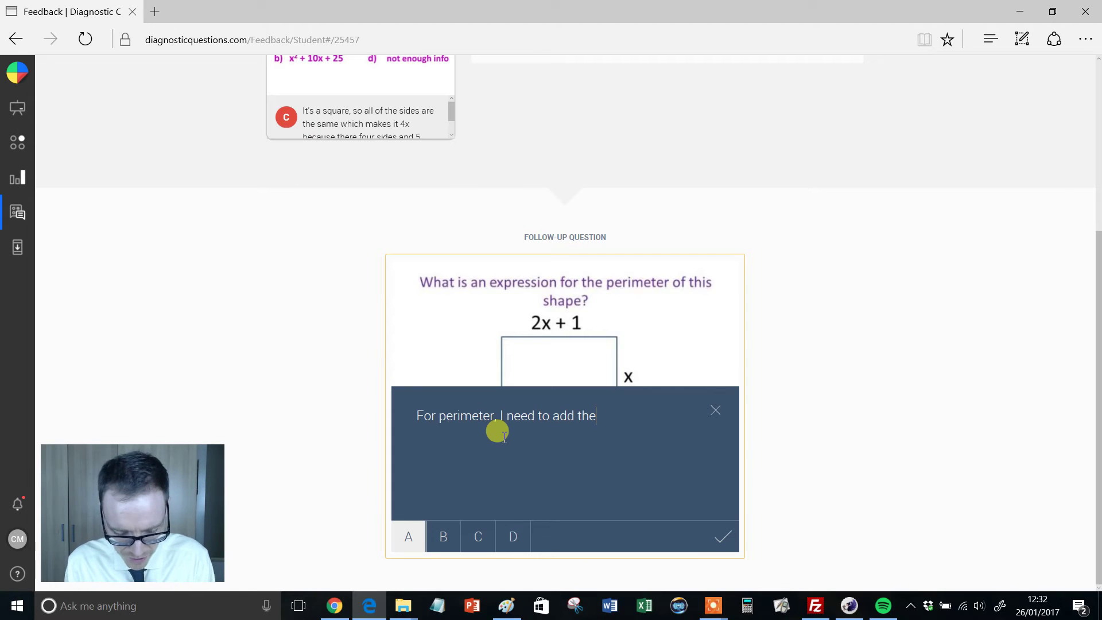
pyautogui.write(' 4 sides toge')
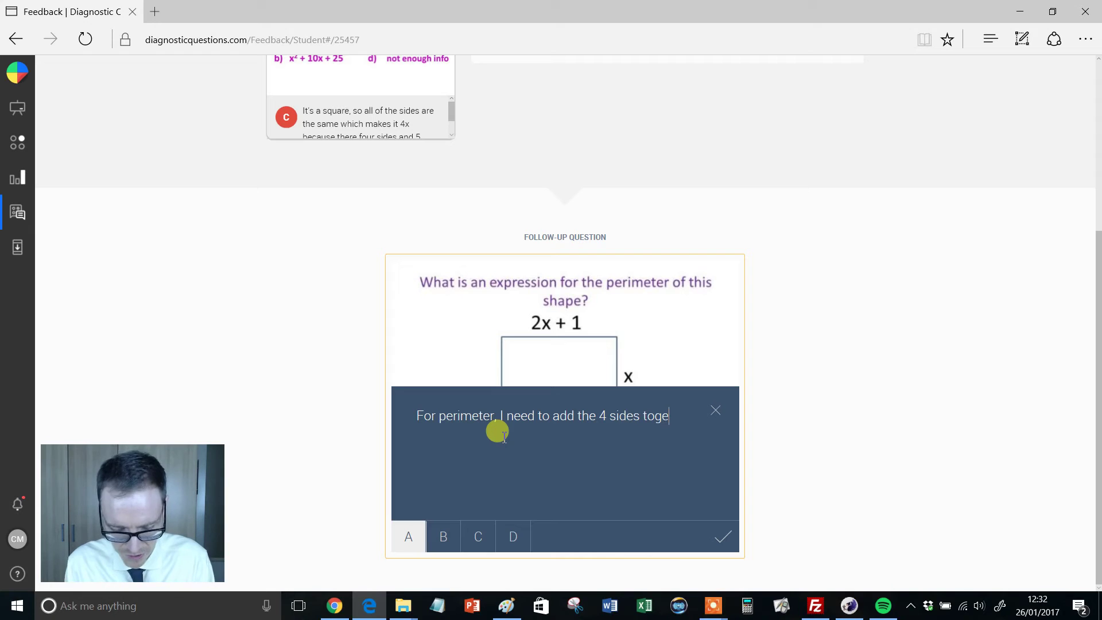
pyautogui.write('ther. 2x')
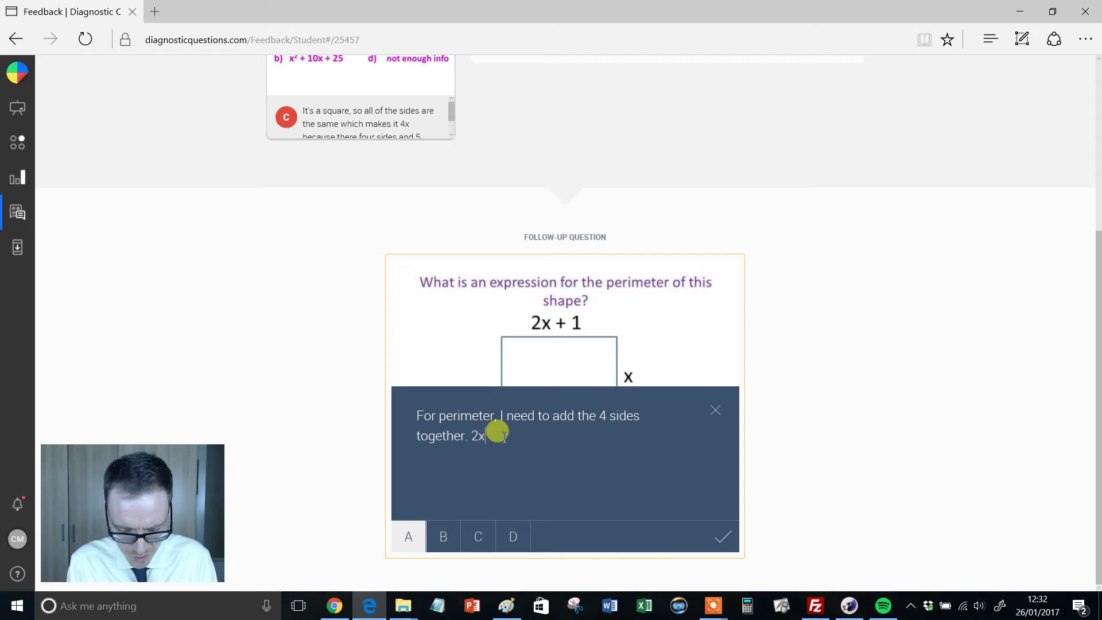
pyautogui.write(' + 1')
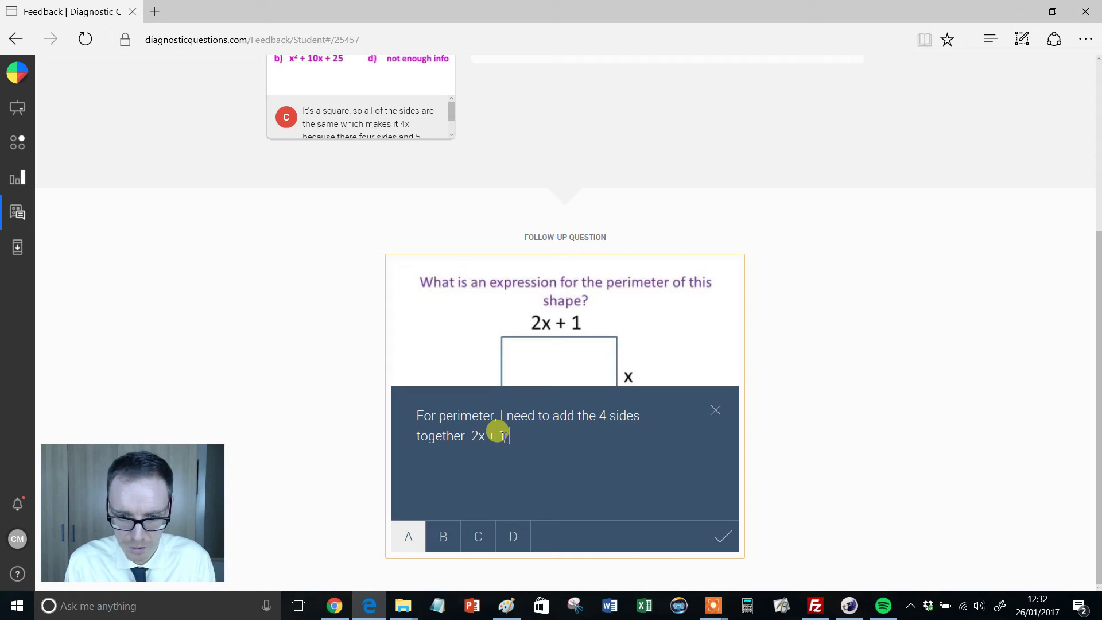
pyautogui.write(' + x + 2x + 1')
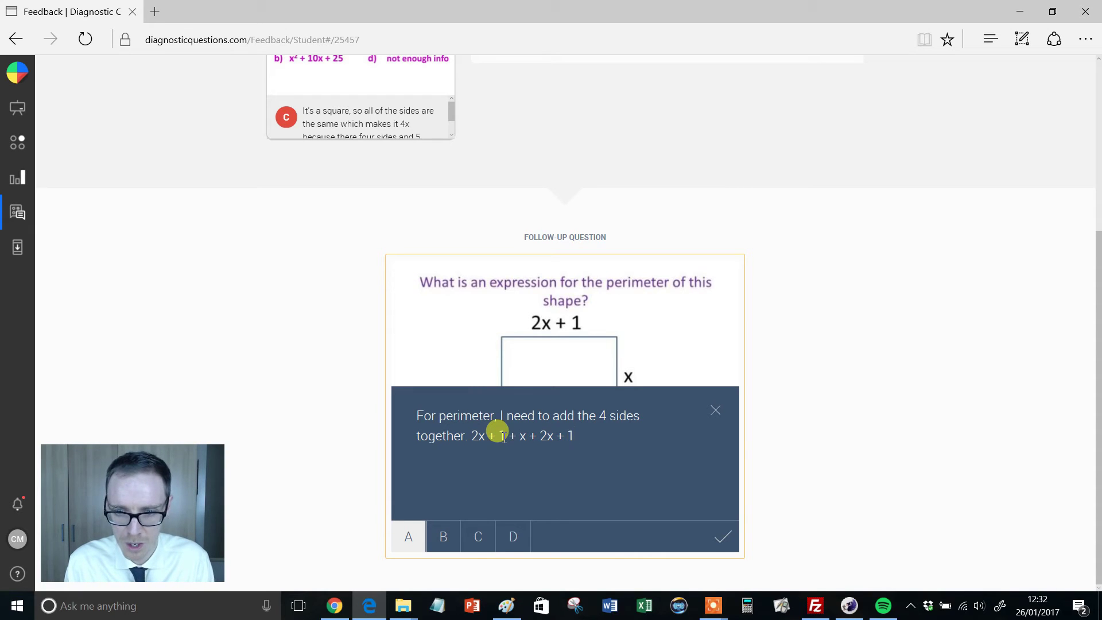
pyautogui.write(' + x')
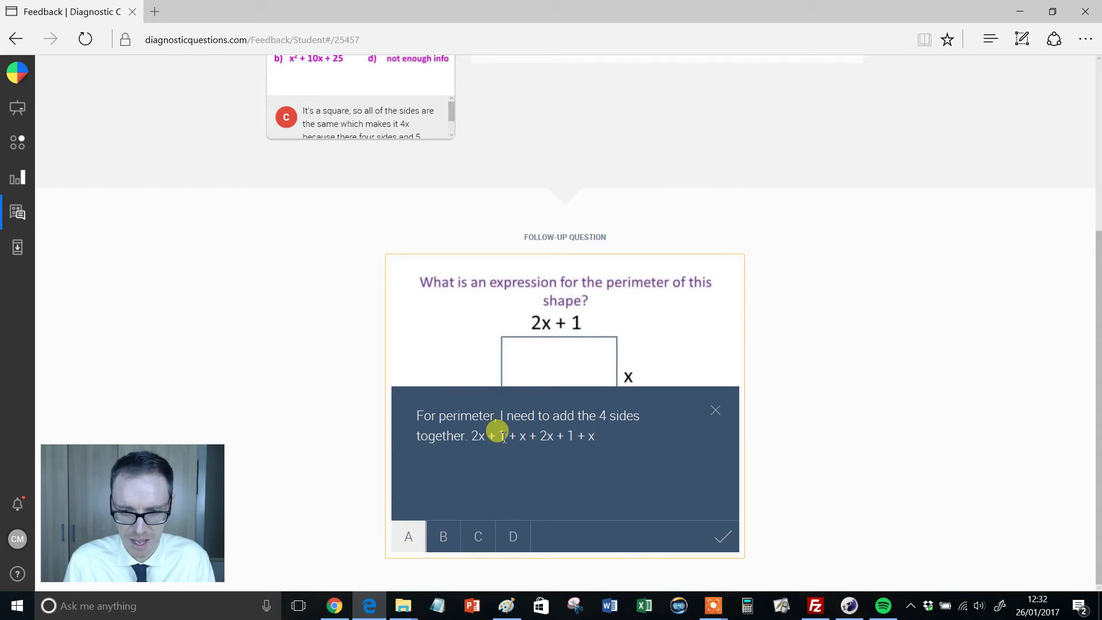
pyautogui.click(721, 543)
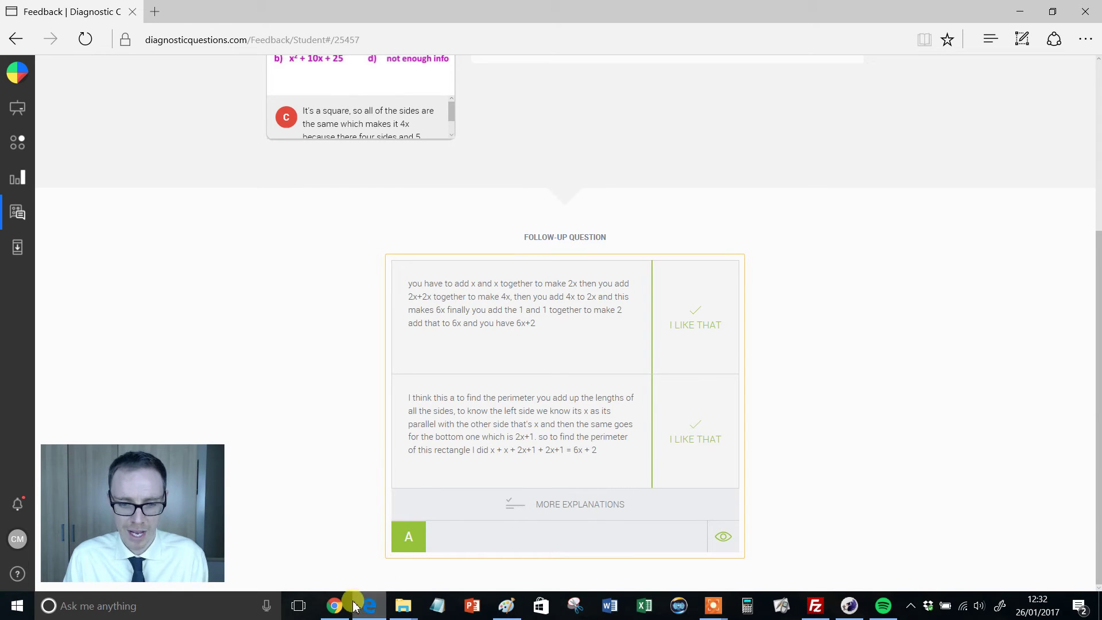
# Step: In the teacher's refreshed Chrome feedback list, open the perimeter question's results showing the student's answer A
pyautogui.click(334, 605)
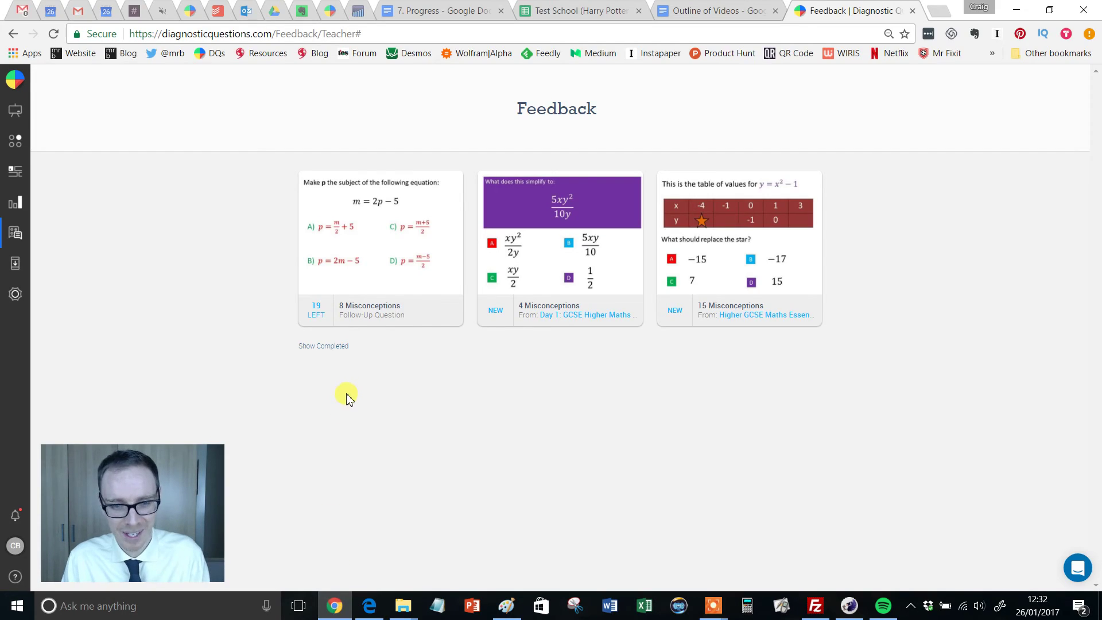
pyautogui.click(53, 35)
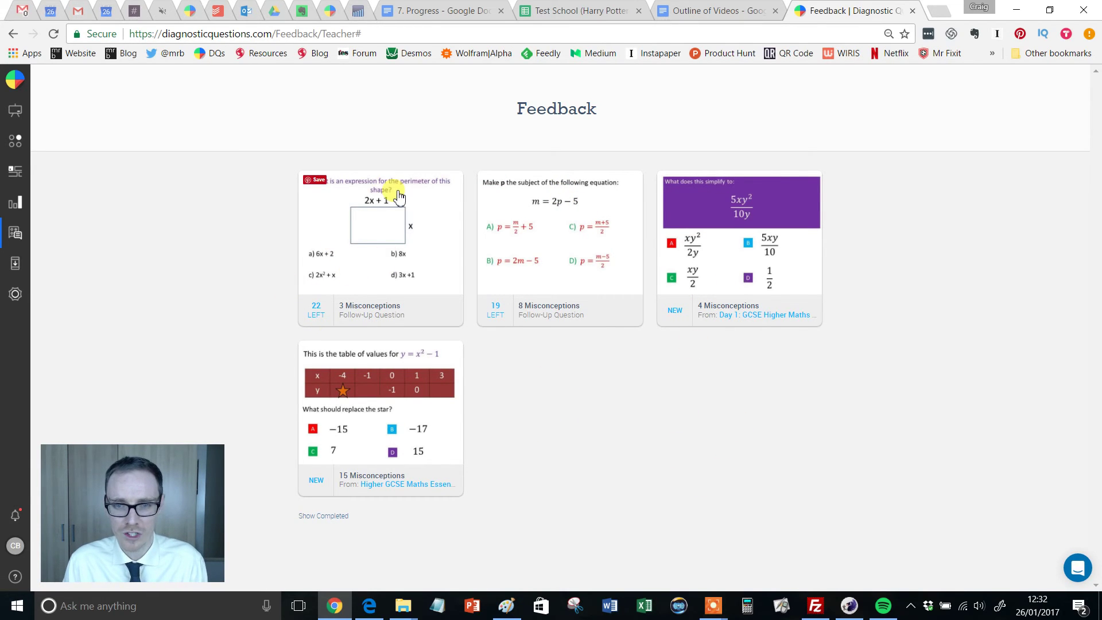
pyautogui.click(386, 223)
pyautogui.moveTo(1097, 123); pyautogui.dragTo(948, 277)
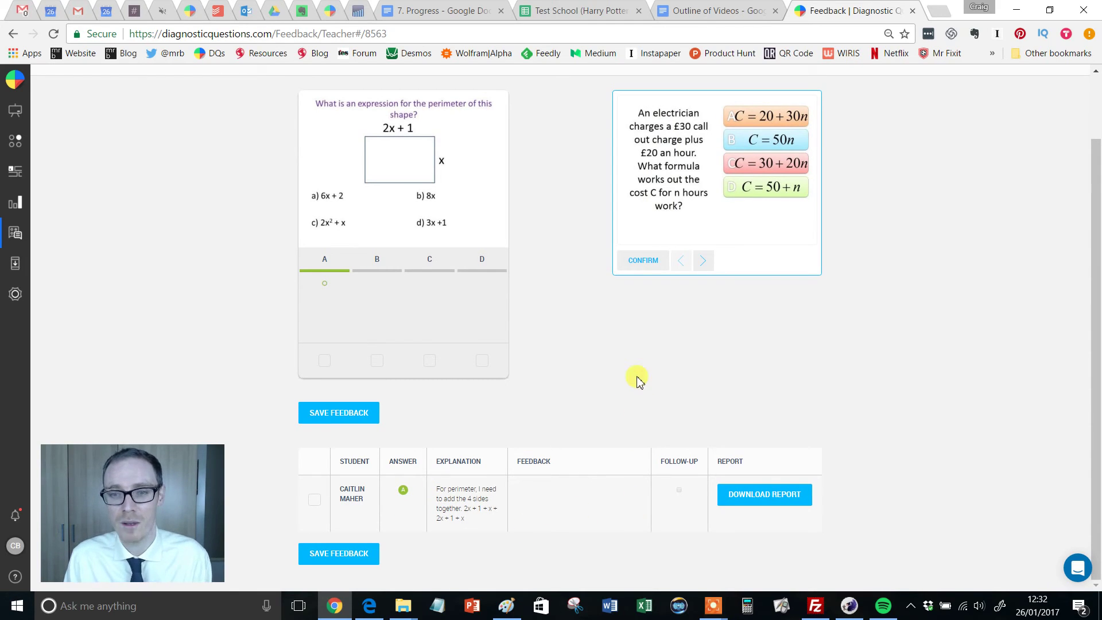
pyautogui.scroll(2, 638, 382)
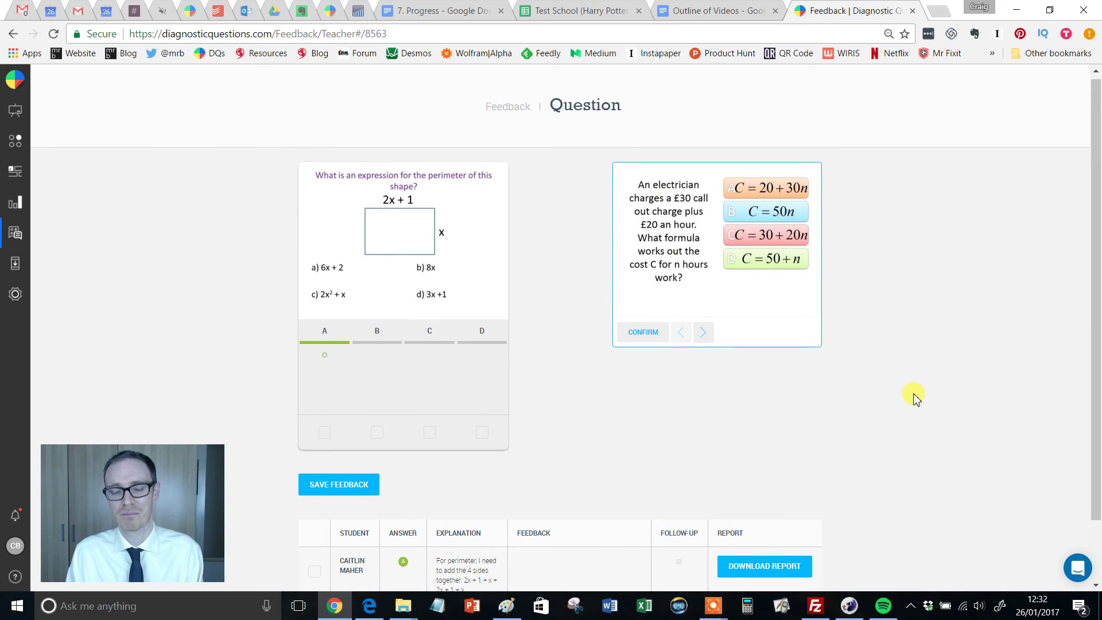